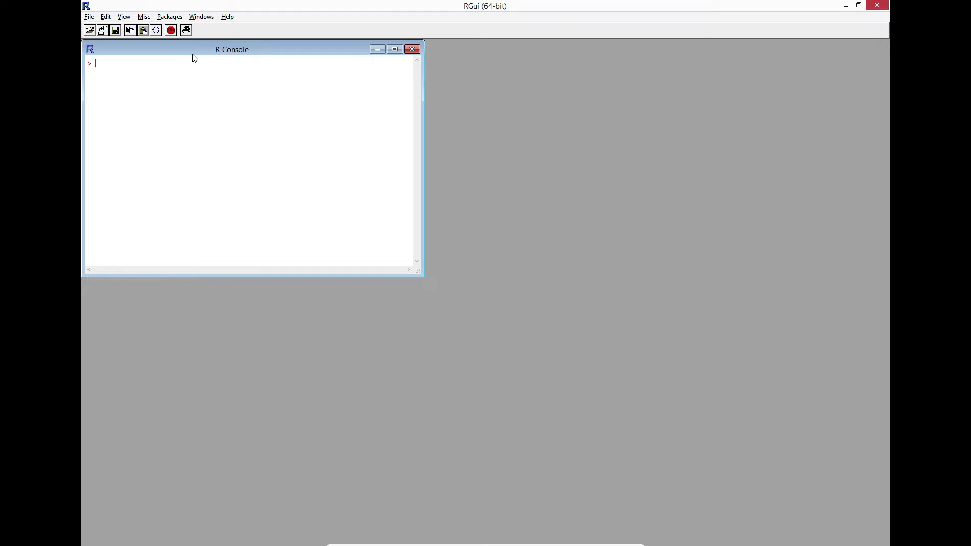
Load the rattle package in the R console with library(rattle) and launch its interface with rattle().
mouse_move(195, 59)
left_mouse_down()
mouse_move(223, 87)
mouse_move(200, 66)
left_mouse_up()
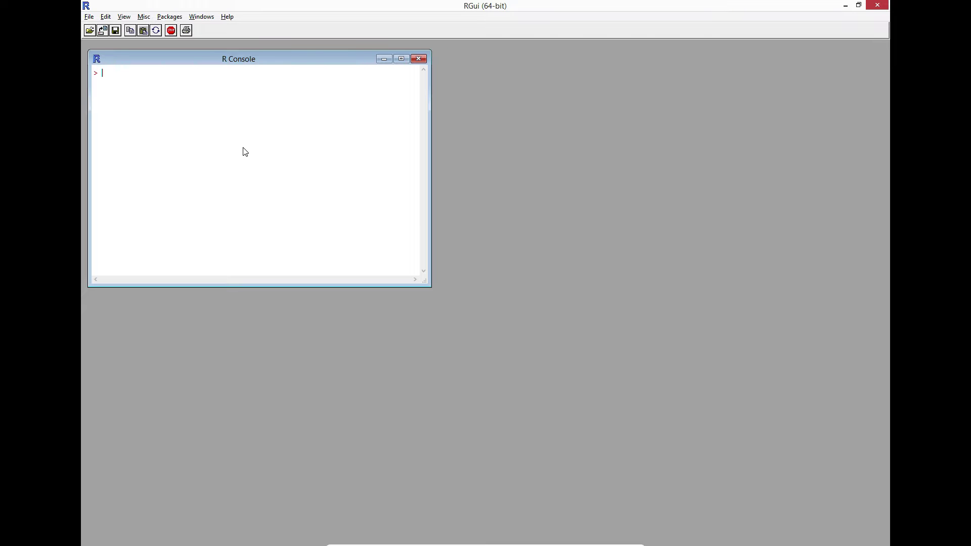
type("library(rattle)")
key("Return")
type("r")
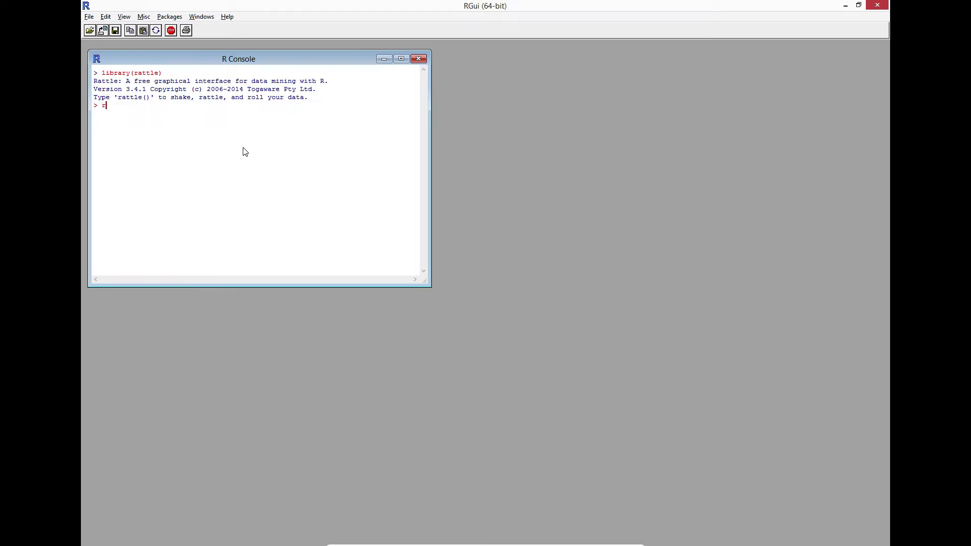
type("attle()")
key("Return")
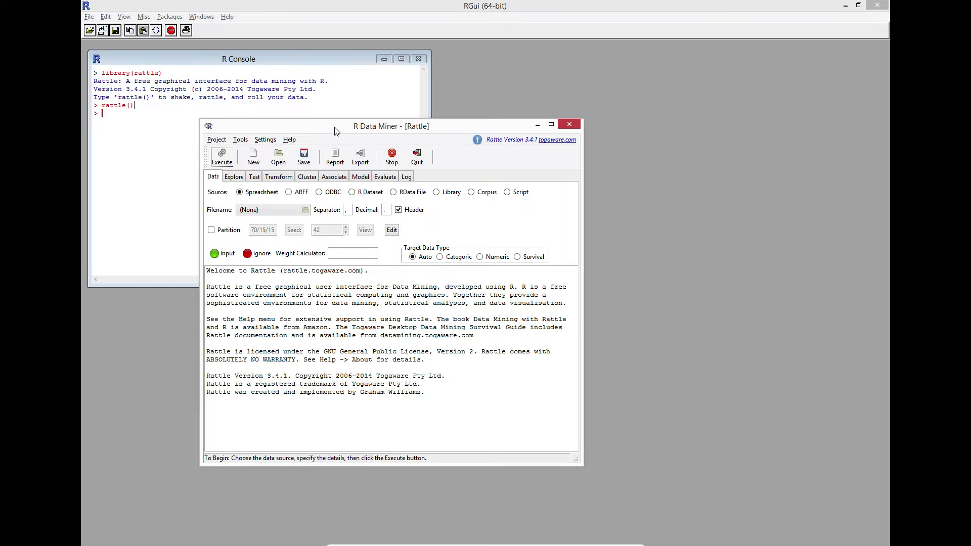
left_click_drag(335, 131, 312, 130)
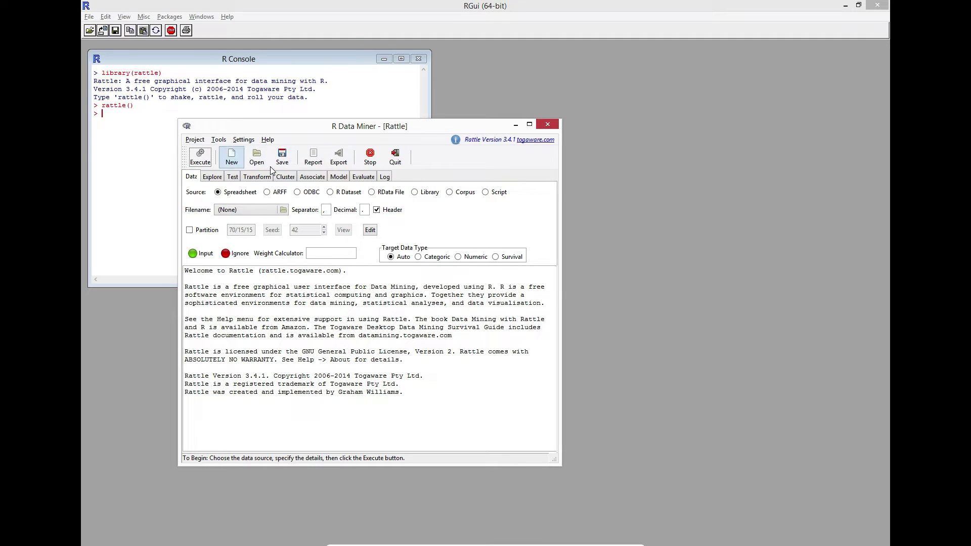
Choose Library as the data source and look through the datasets offered by the installed packages.
left_click(414, 192)
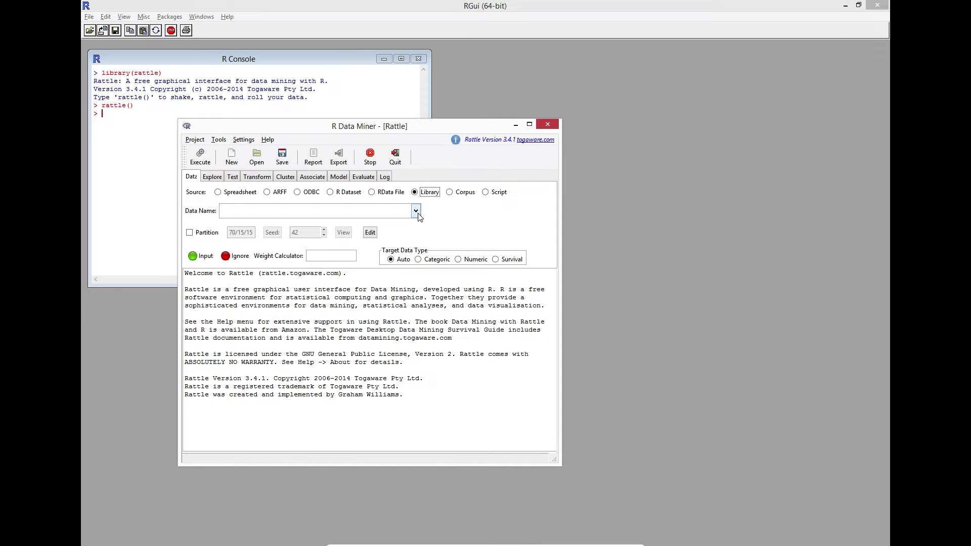
left_click(416, 211)
scroll(415, 247, "down", 20)
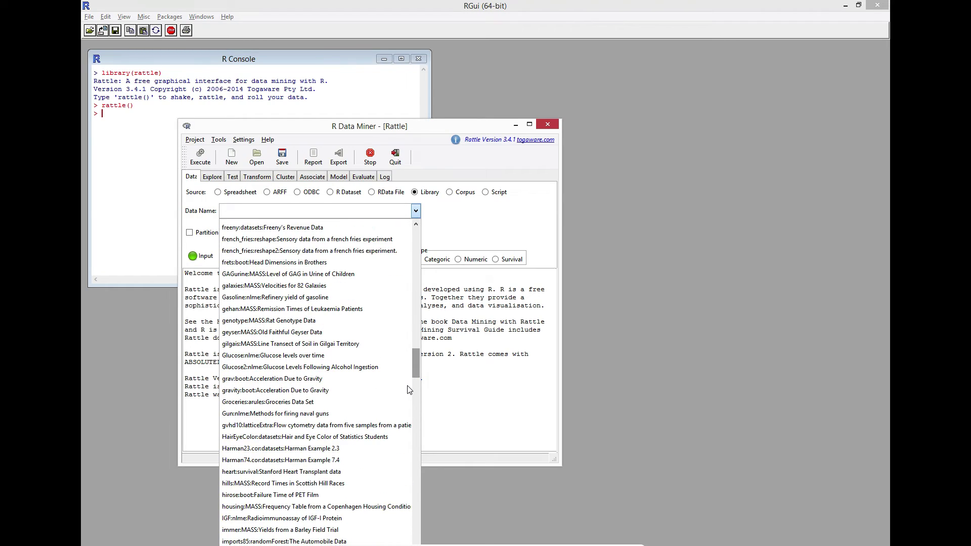
scroll(410, 390, "down", 20)
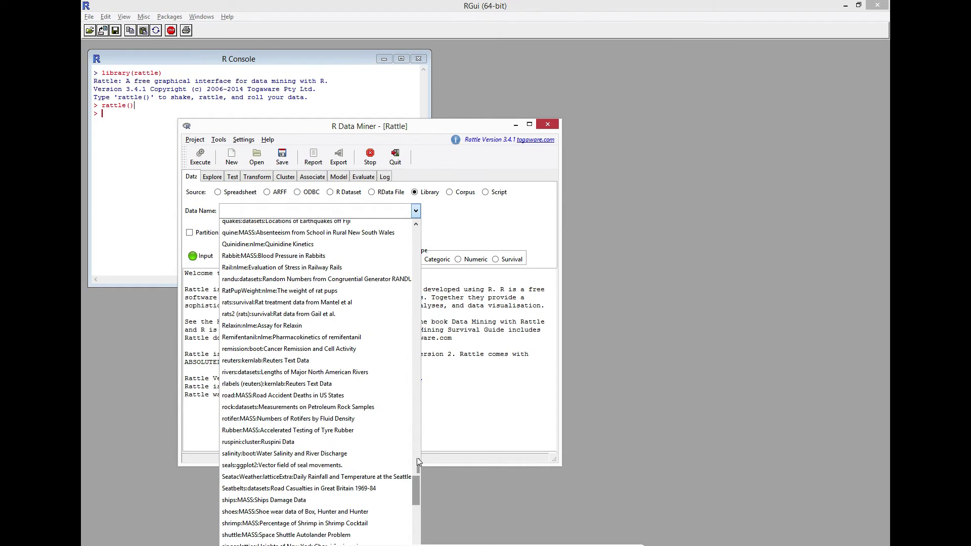
left_click_drag(418, 462, 403, 216)
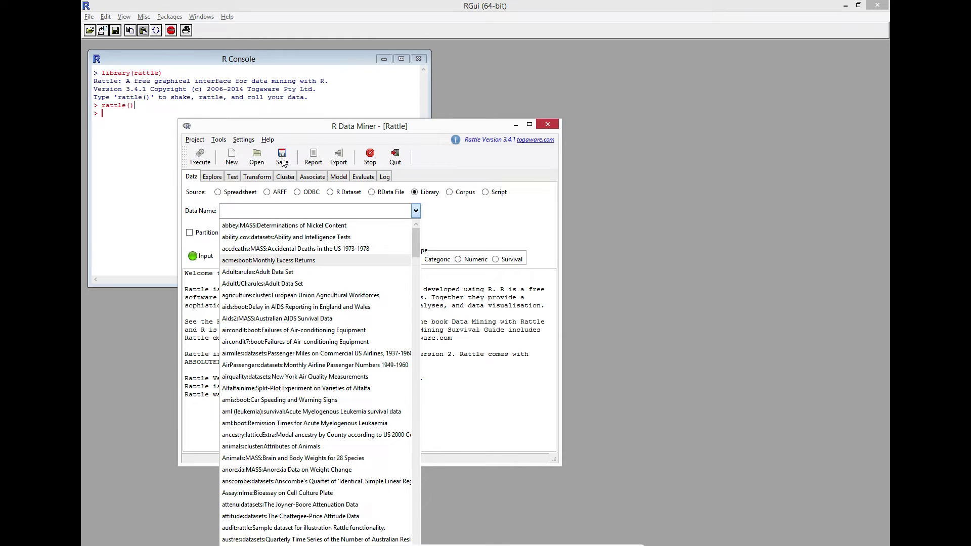
left_click(415, 211)
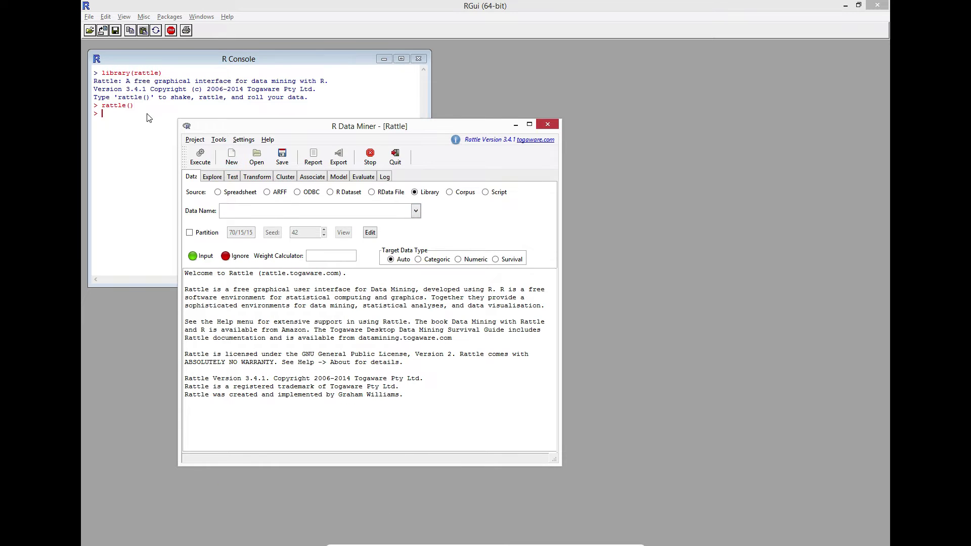
Run data() in the R console and examine the listed datasets down to those of the rattle package.
left_click(130, 127)
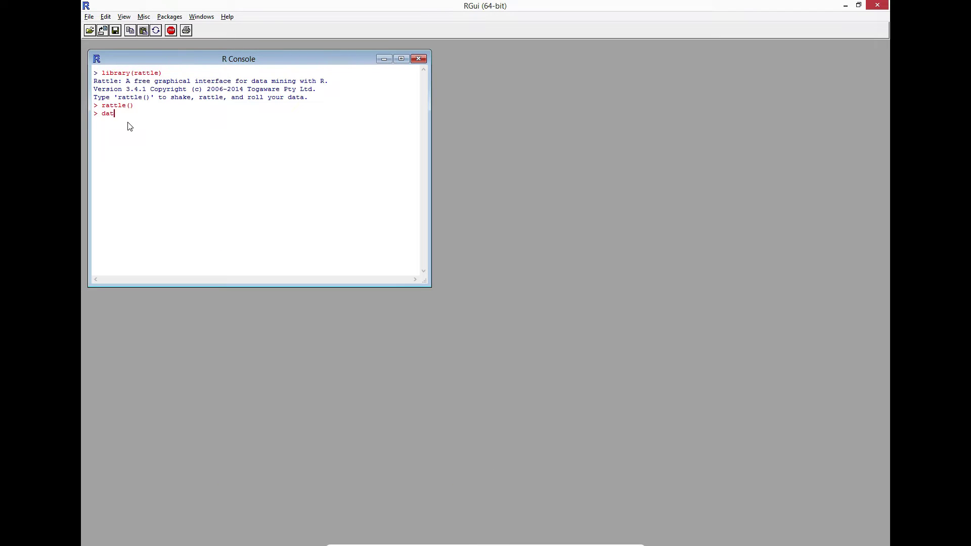
key("Return")
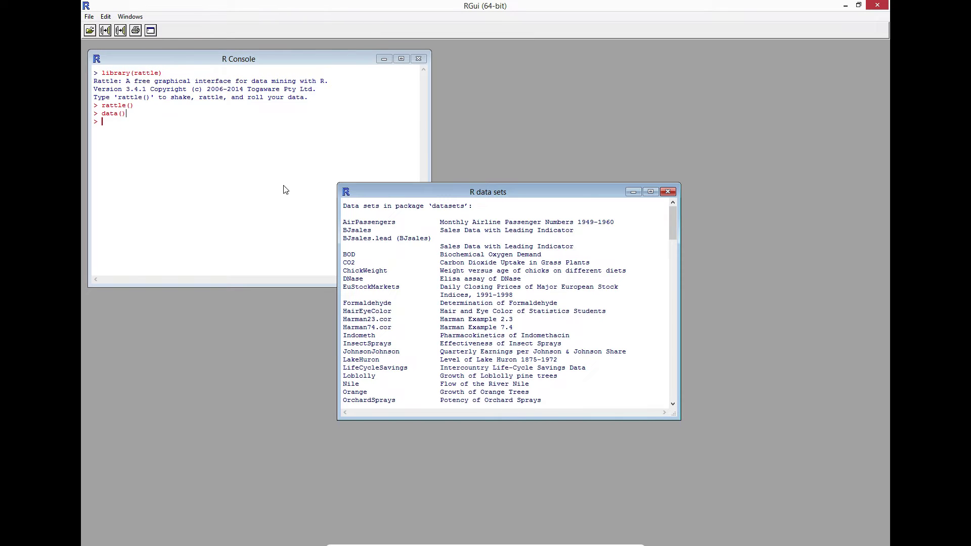
left_click_drag(673, 221, 673, 342)
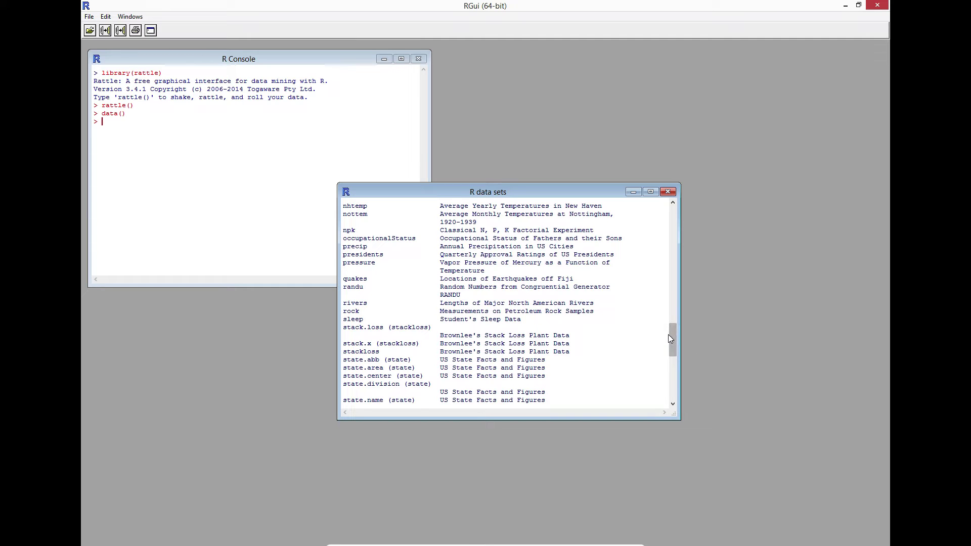
left_click_drag(670, 339, 676, 380)
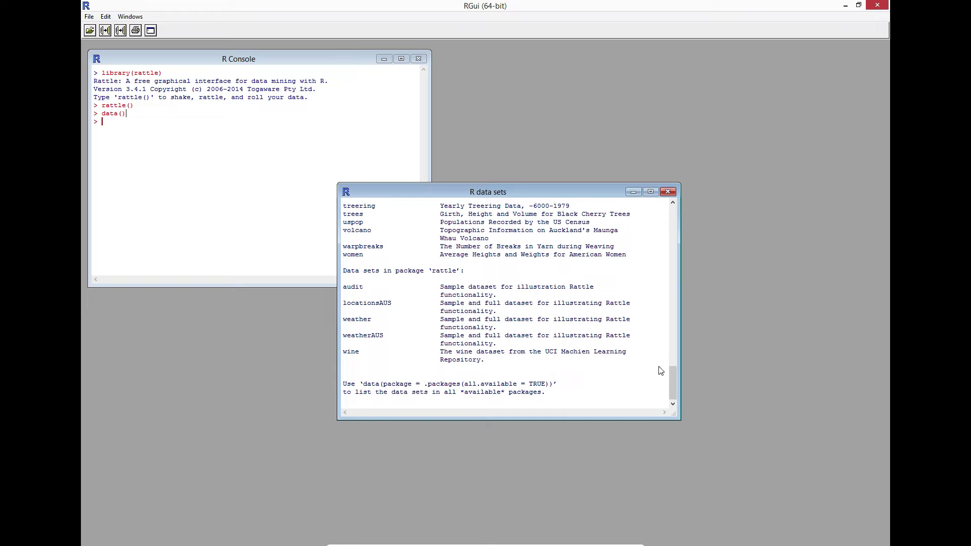
Return to Rattle, recheck the library dataset list, and switch the data source to Spreadsheet and then R Dataset.
key("alt+Tab")
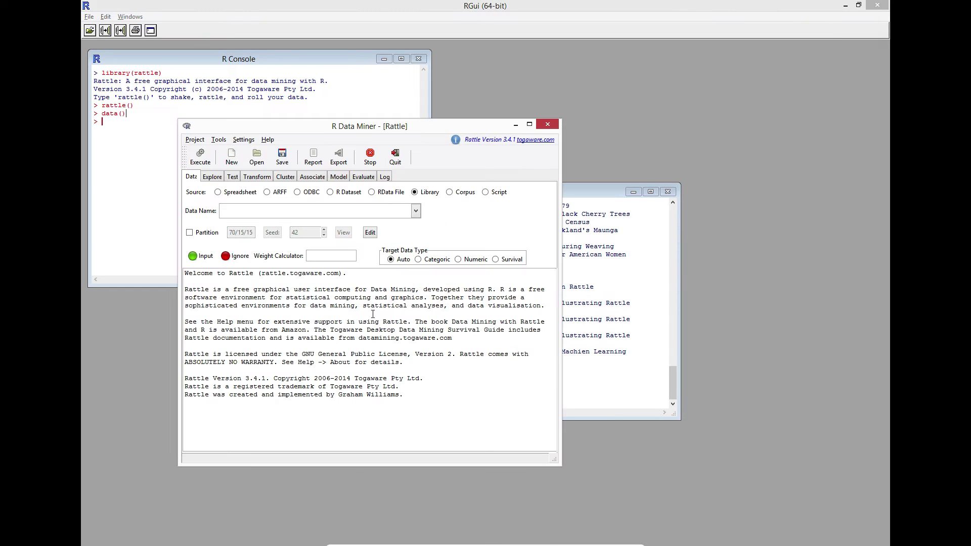
left_click(395, 217)
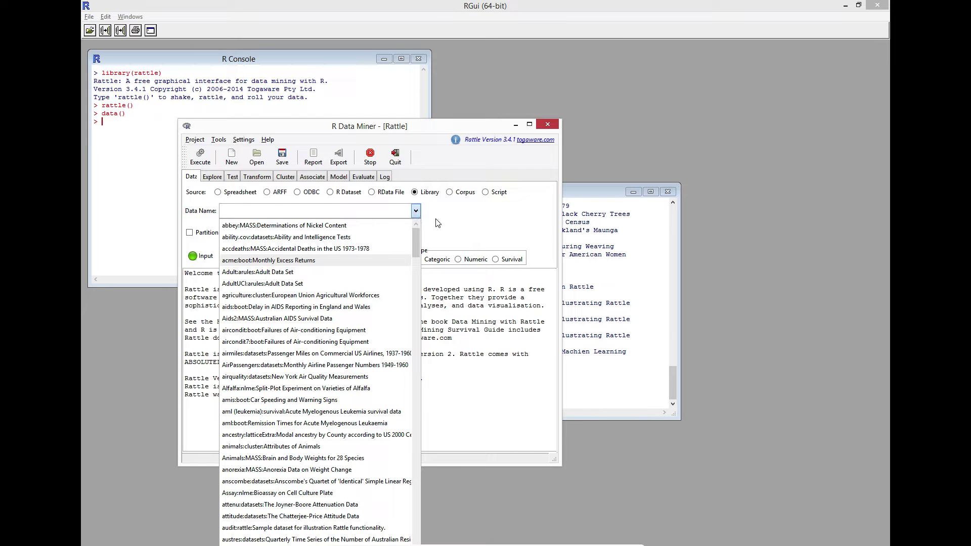
left_click_drag(415, 237, 412, 212)
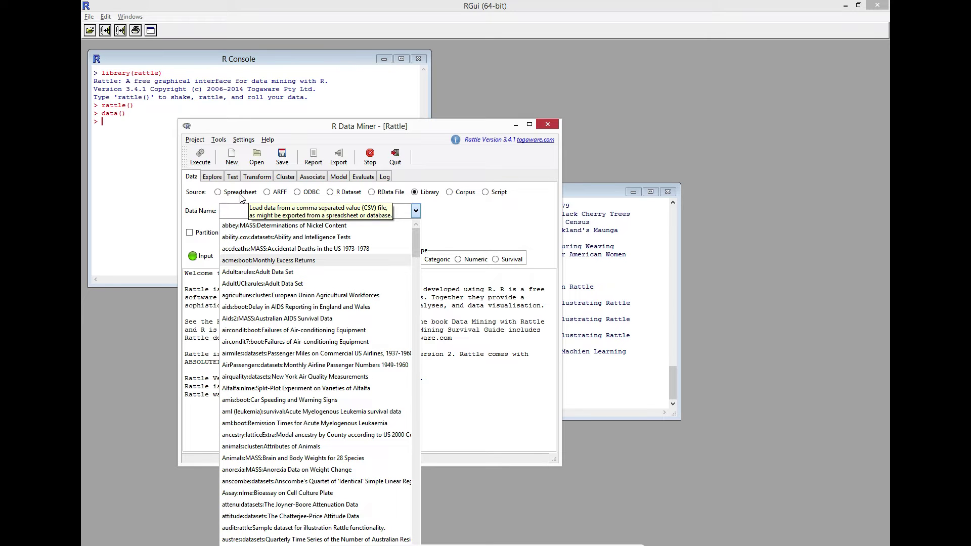
left_click(234, 197)
left_click(218, 192)
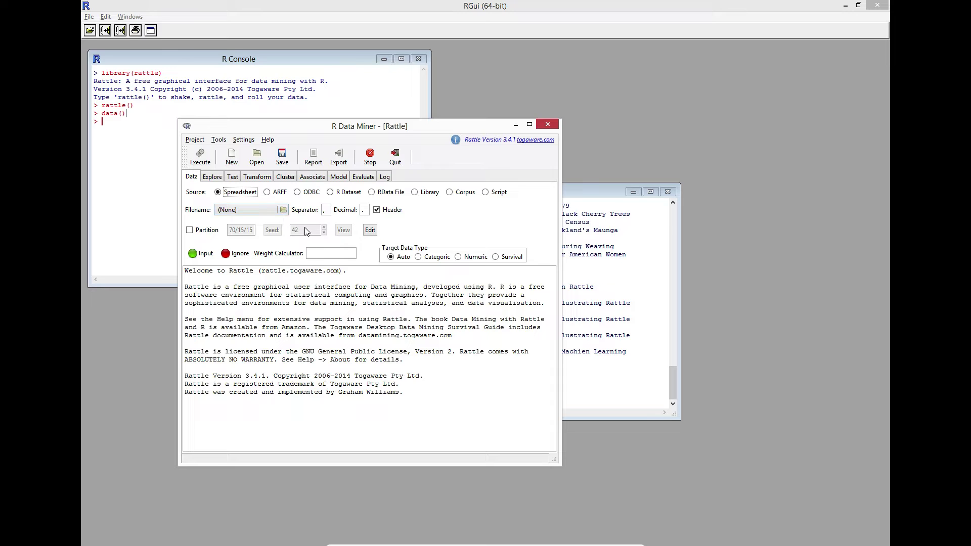
left_click(331, 193)
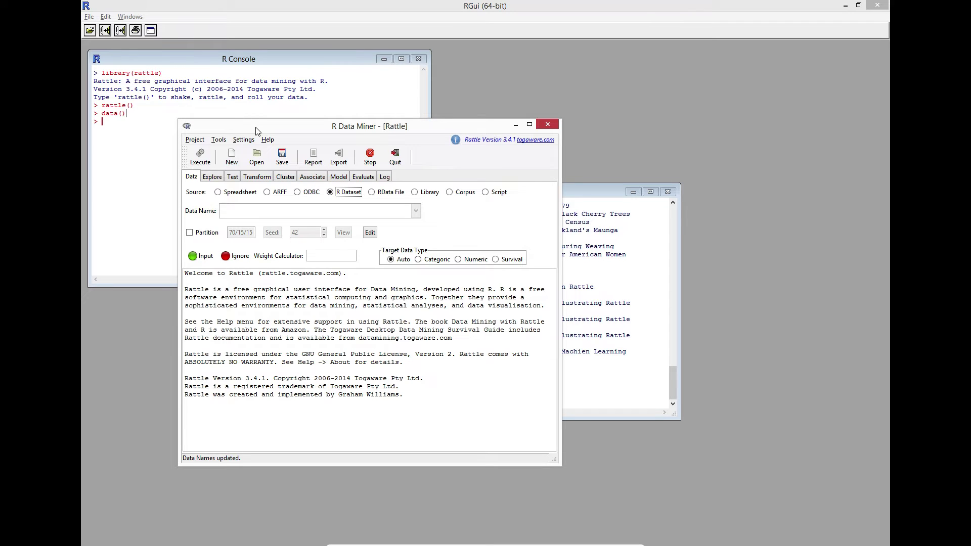
left_click_drag(252, 130, 292, 147)
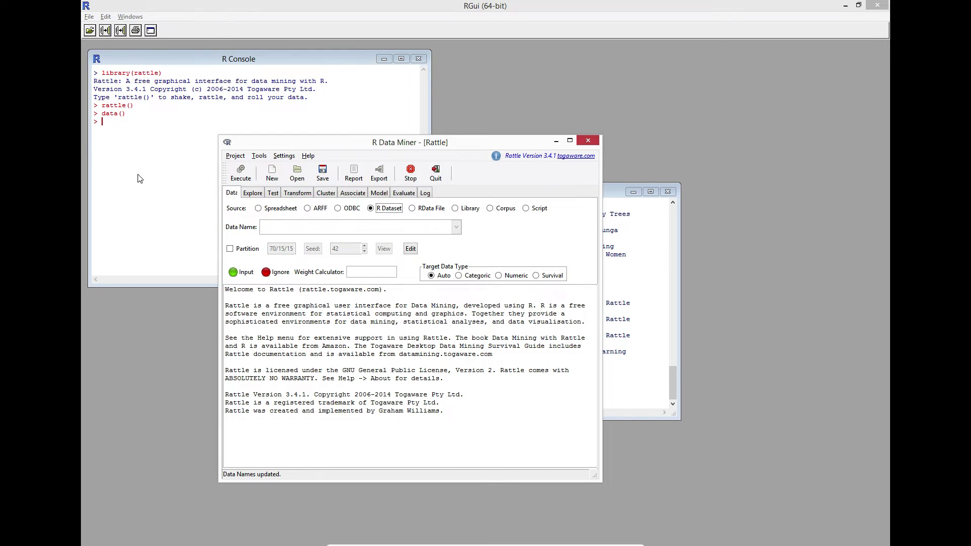
In the R console, create x, y and z with rnorm(100) and combine them into a data frame named df.
left_click(146, 163)
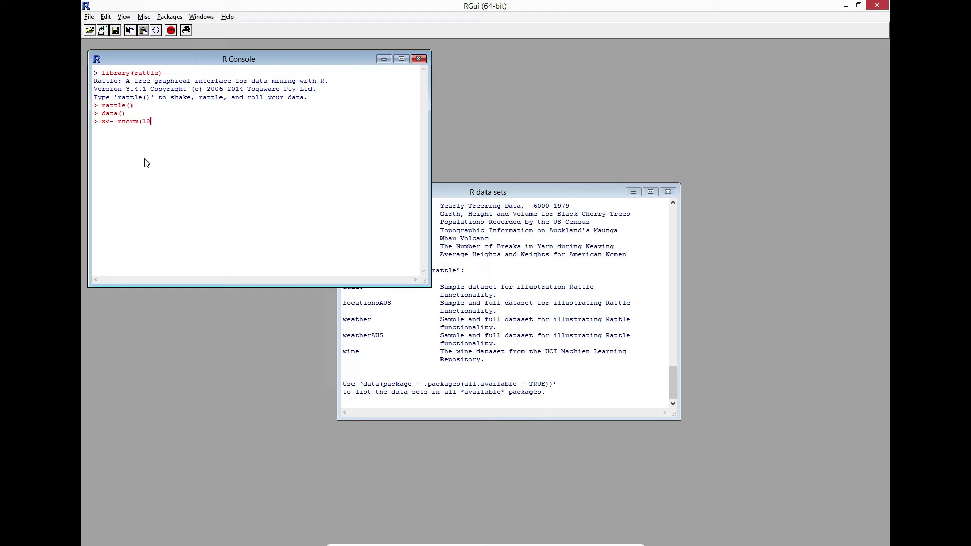
key("Up")
key("BackSpace")
type("y<- rnorm(100")
key("Up")
key("Delete")
type("z")
type("df")
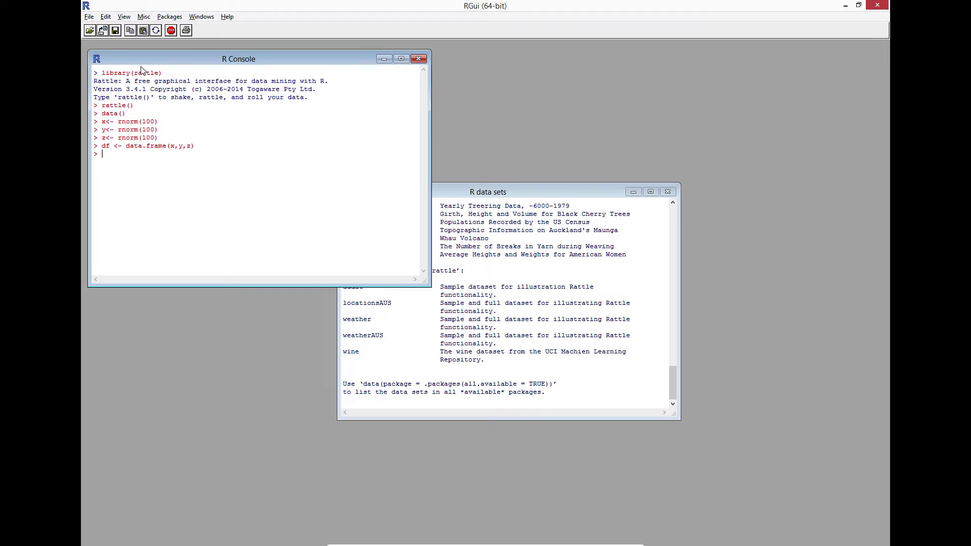
Switch back to Rattle, refresh the R Dataset source and choose df as the data name.
key("alt+Tab")
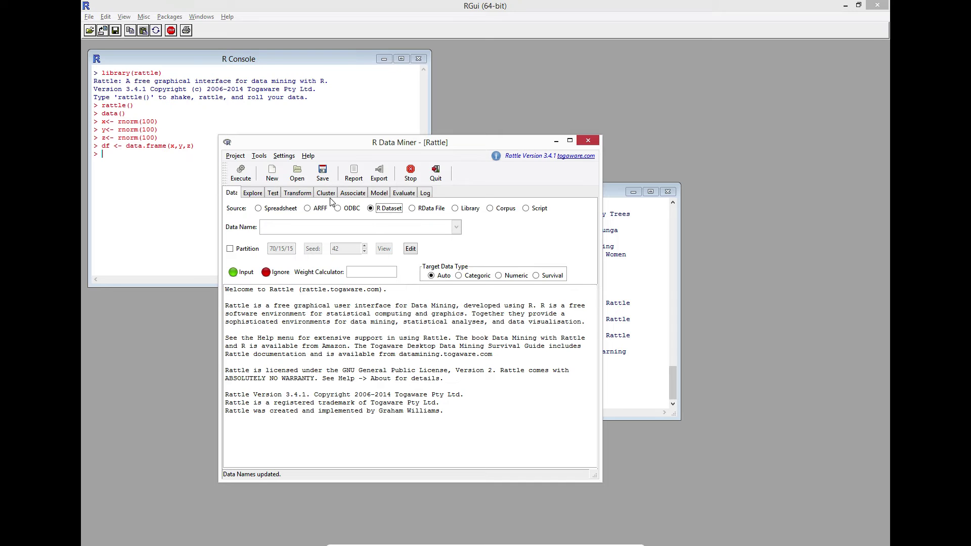
left_click(292, 210)
left_click(386, 210)
left_click(457, 228)
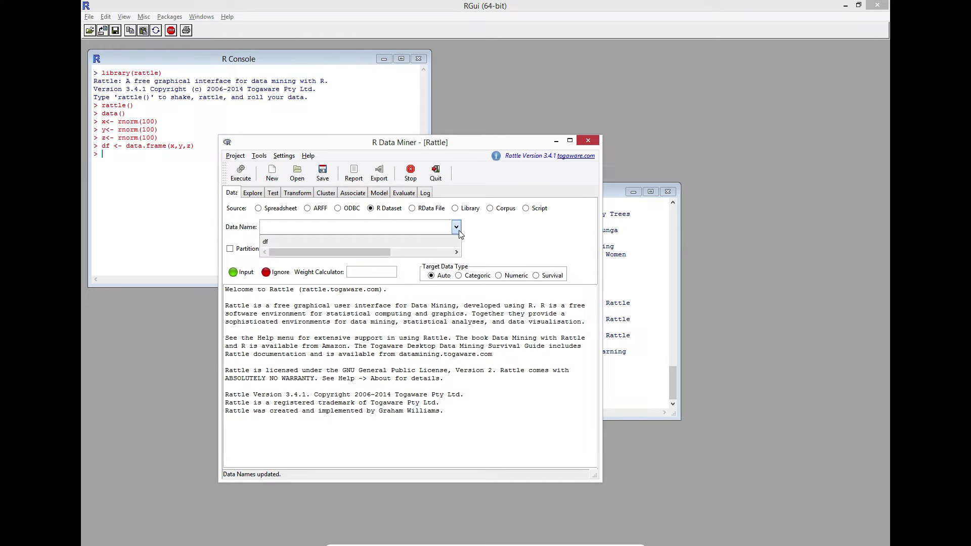
left_click(266, 242)
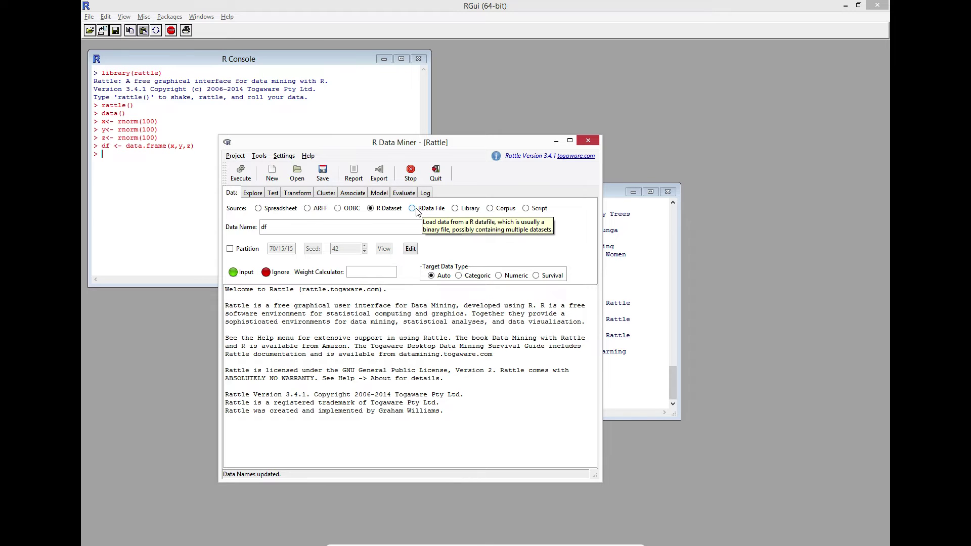
Set the data source to Library, choose the weather dataset of the rattle package and load it.
left_click(456, 211)
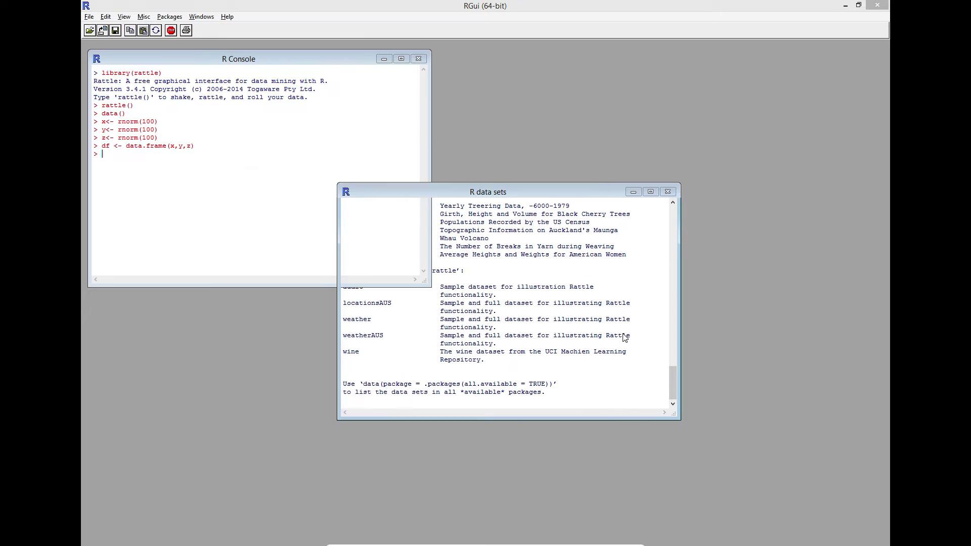
left_click(625, 337)
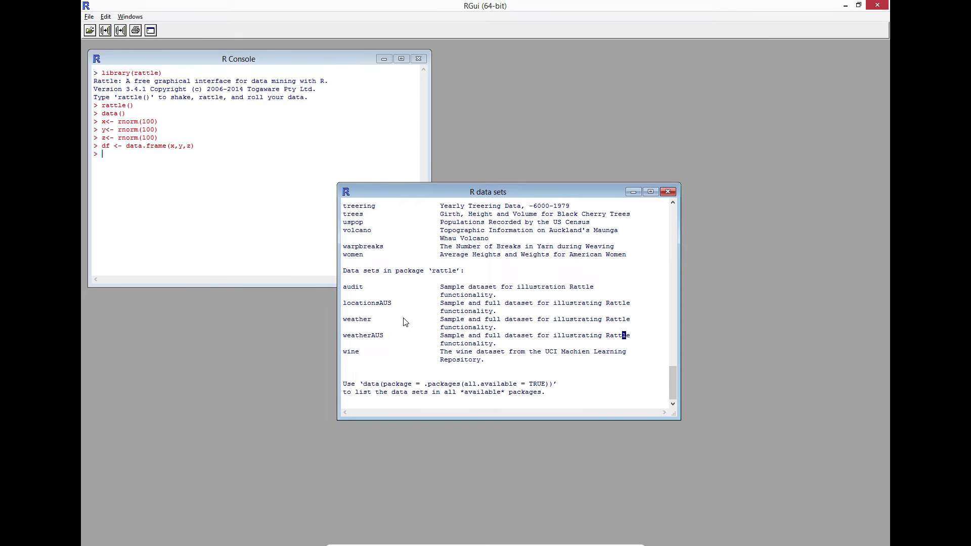
key("alt+Tab")
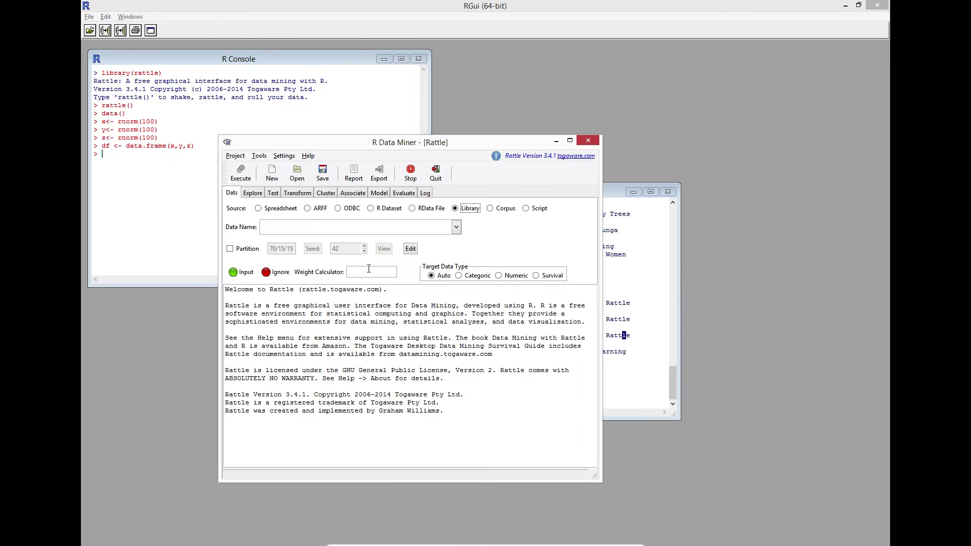
left_click(456, 228)
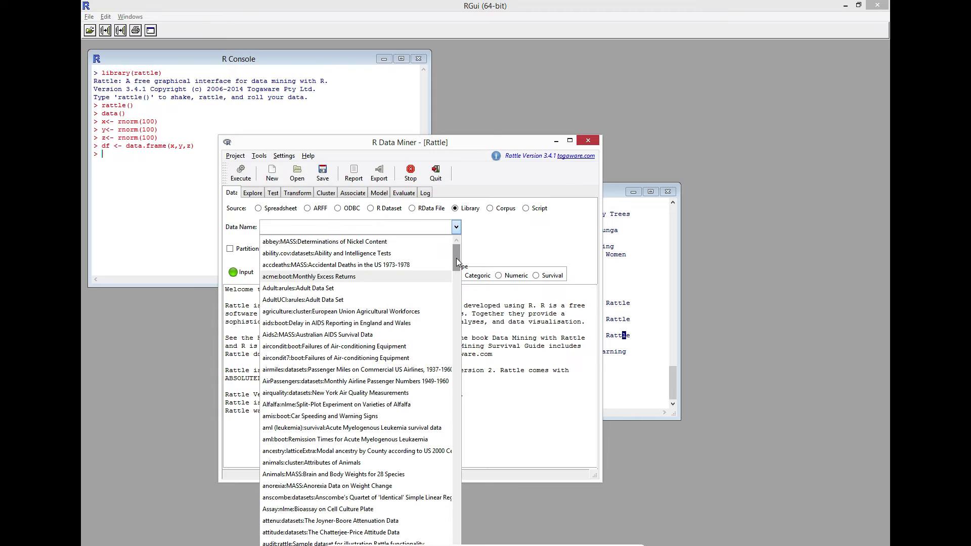
left_click_drag(457, 261, 453, 545)
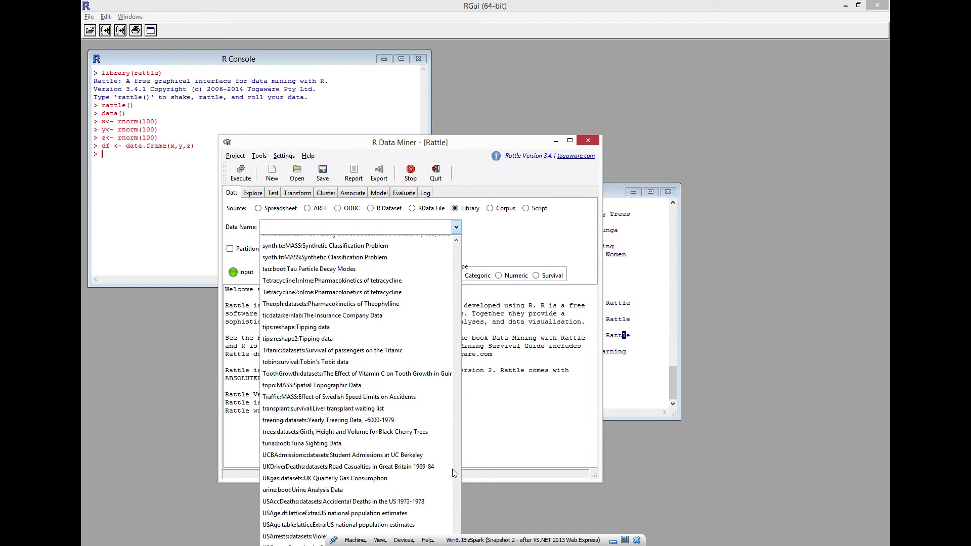
scroll(443, 458, "down", 6)
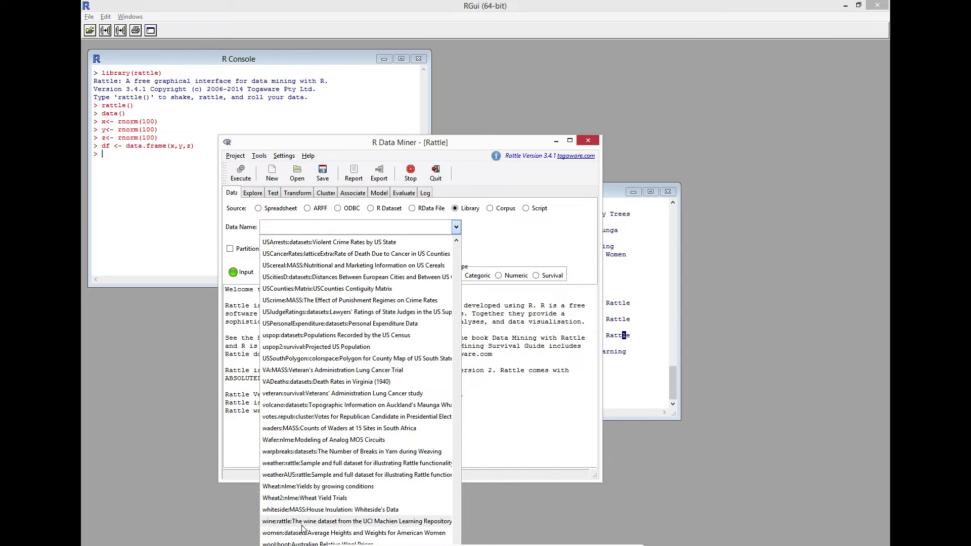
left_click(291, 464)
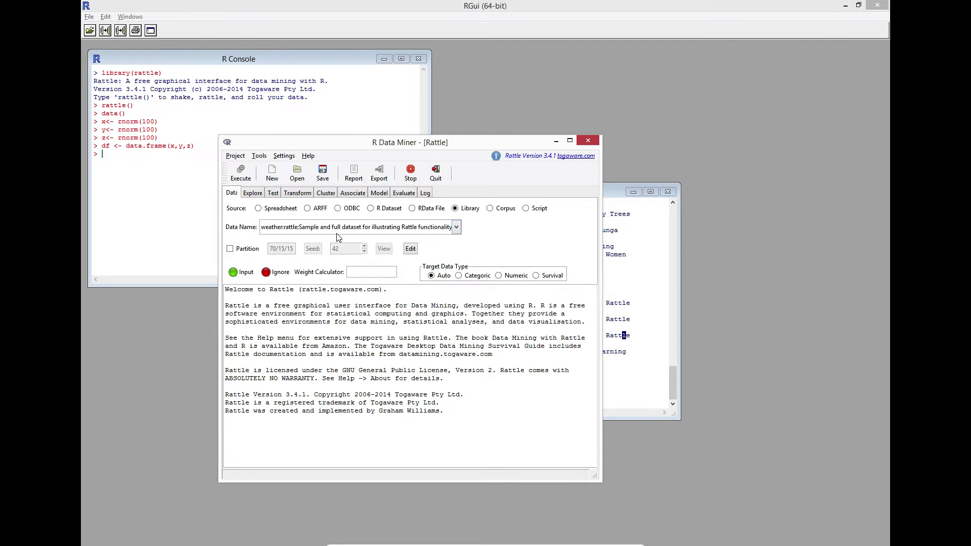
left_click(240, 180)
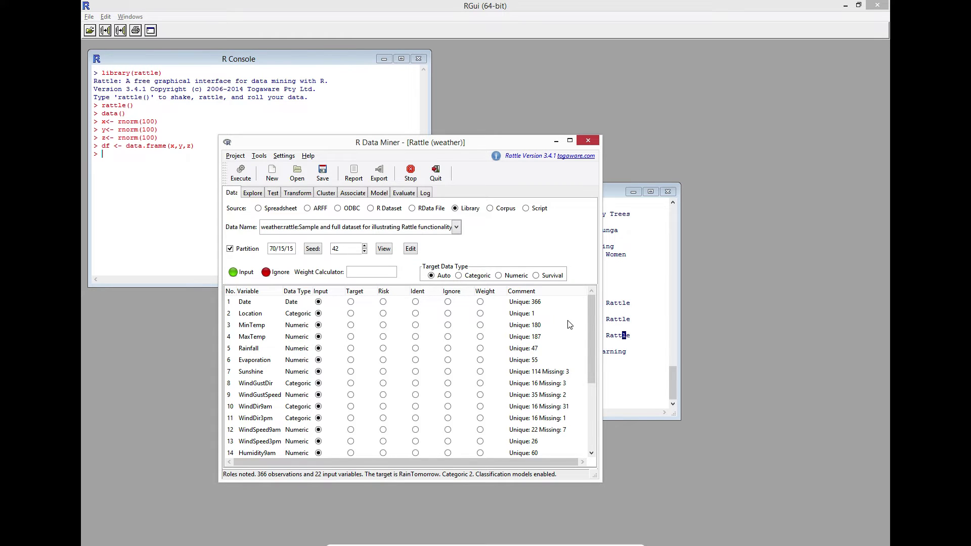
Review and apply the weather dataset's variable roles, and generate its Summary under data exploration.
left_click_drag(589, 320, 598, 415)
left_click(595, 346)
scroll(589, 354, "down", 5)
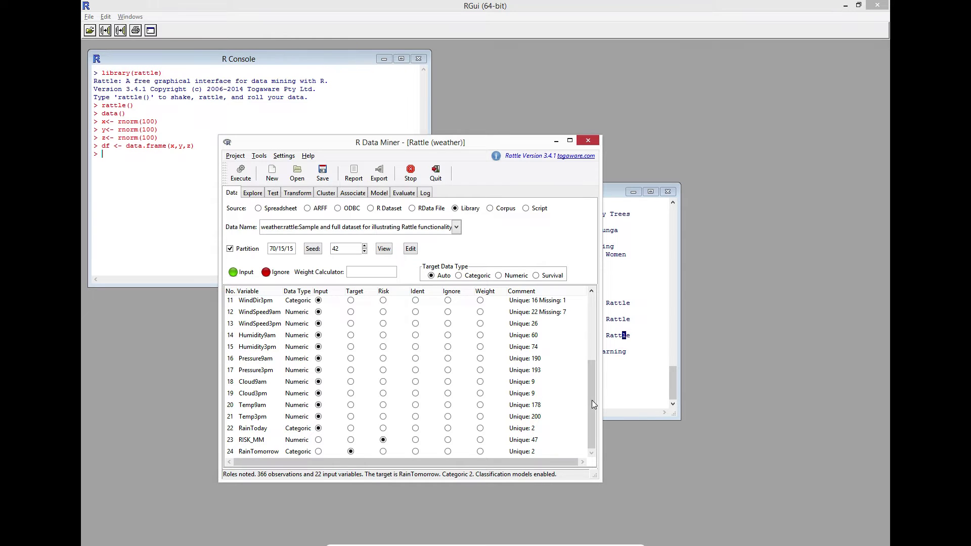
mouse_move(593, 400)
left_mouse_down()
mouse_move(600, 322)
mouse_move(593, 392)
left_mouse_up()
left_click(239, 177)
left_click(253, 193)
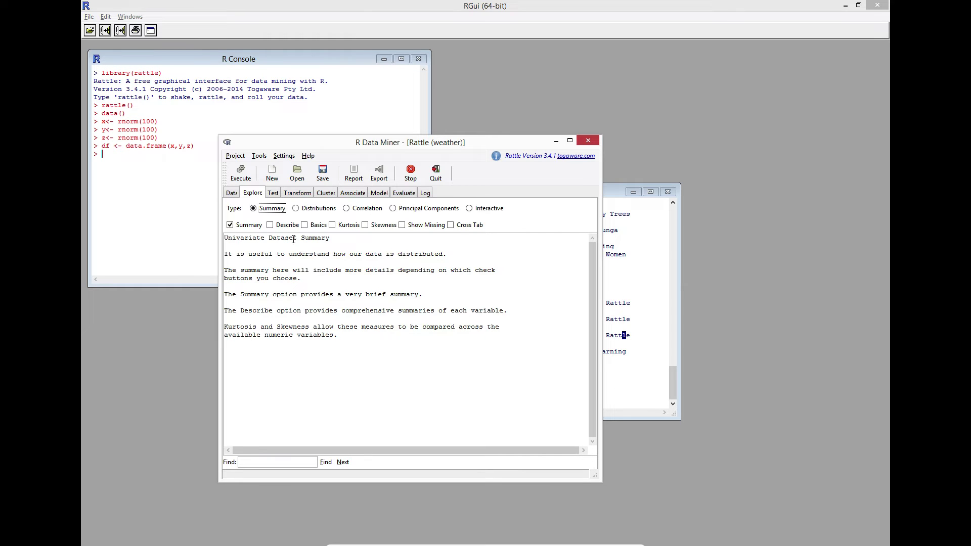
left_click(240, 174)
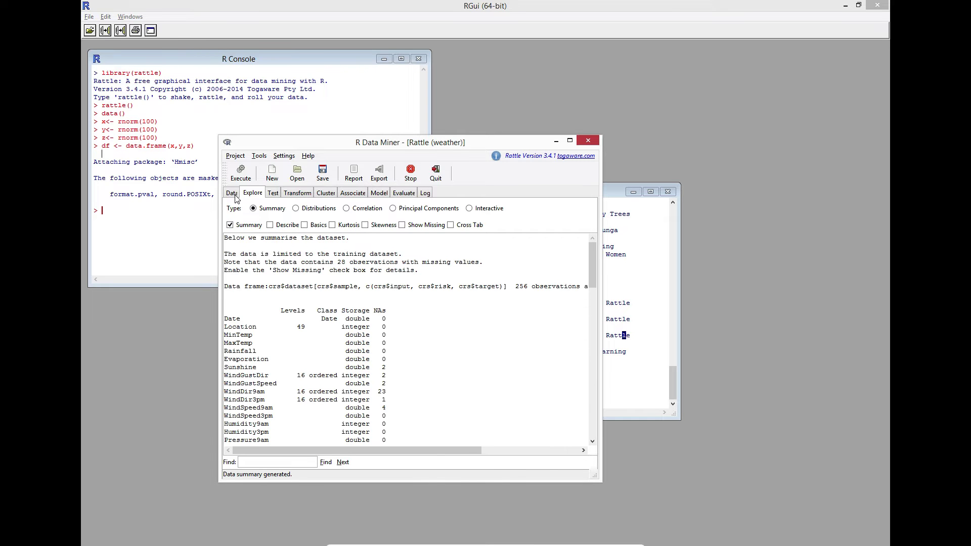
Read through the weather dataset's summary and examine the commands recorded for it in Rattle's log.
left_click_drag(593, 263, 581, 332)
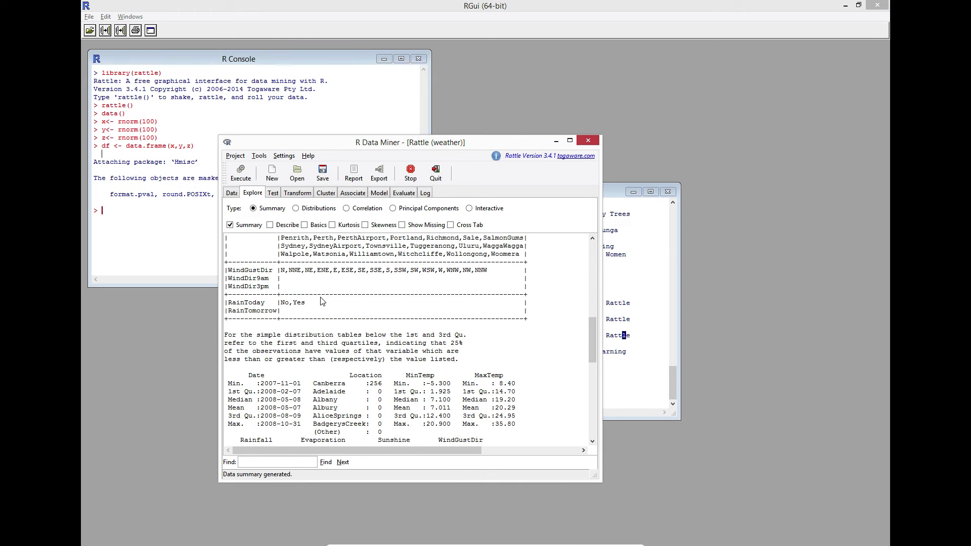
scroll(324, 301, "up", 2)
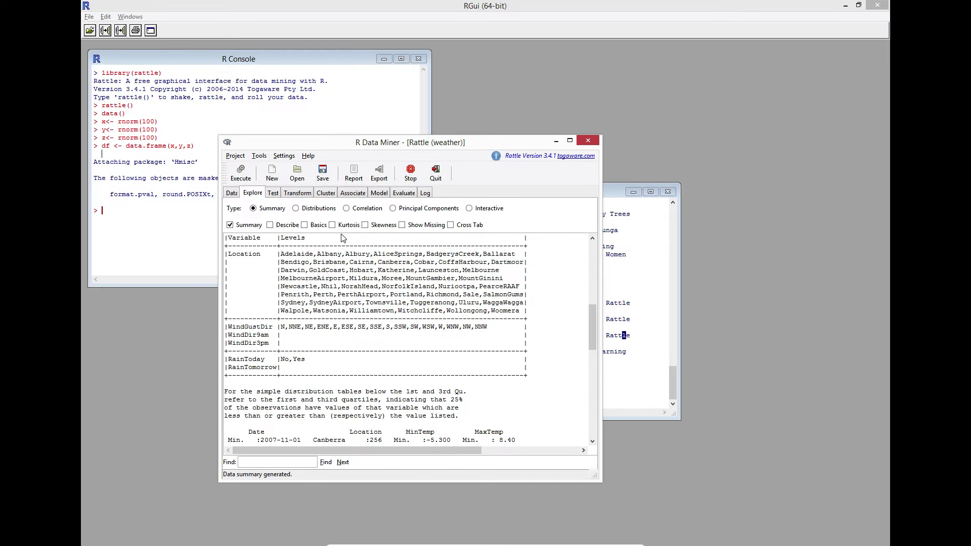
left_click(425, 193)
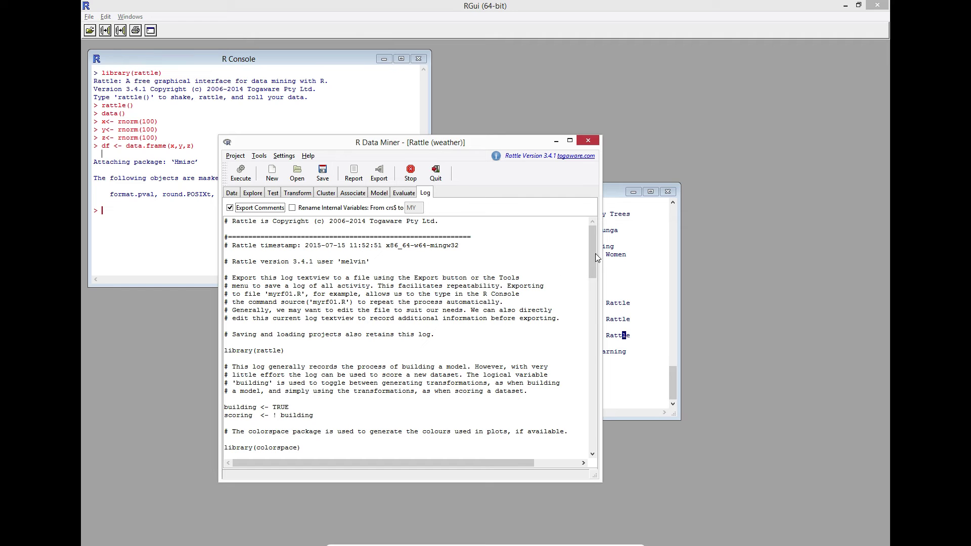
left_click_drag(592, 255, 582, 435)
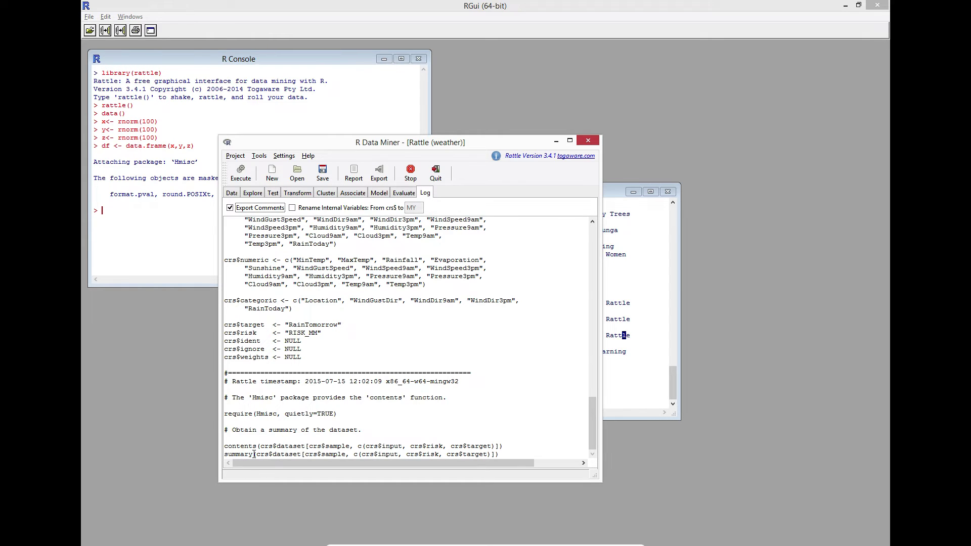
mouse_move(255, 454)
left_mouse_down()
mouse_move(220, 456)
mouse_move(251, 447)
left_mouse_up()
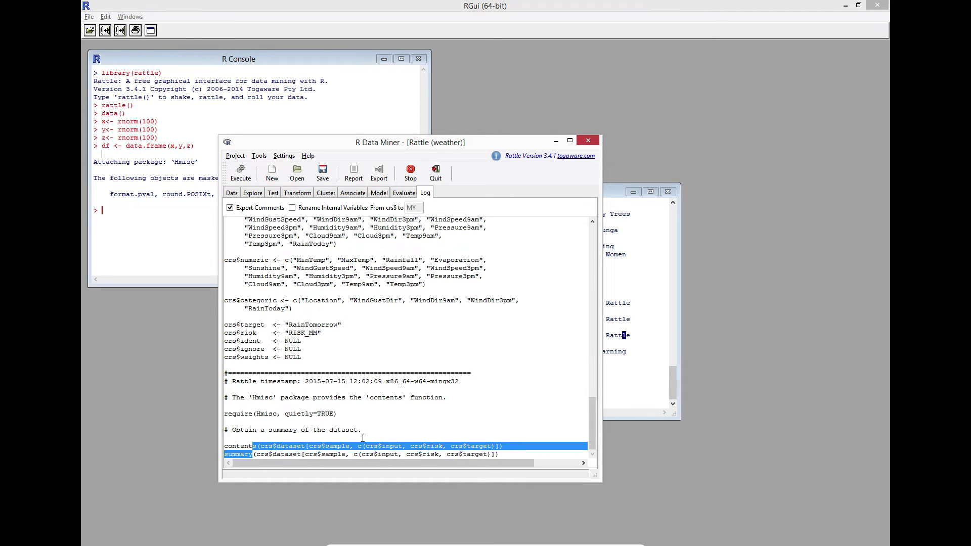
left_click(325, 446)
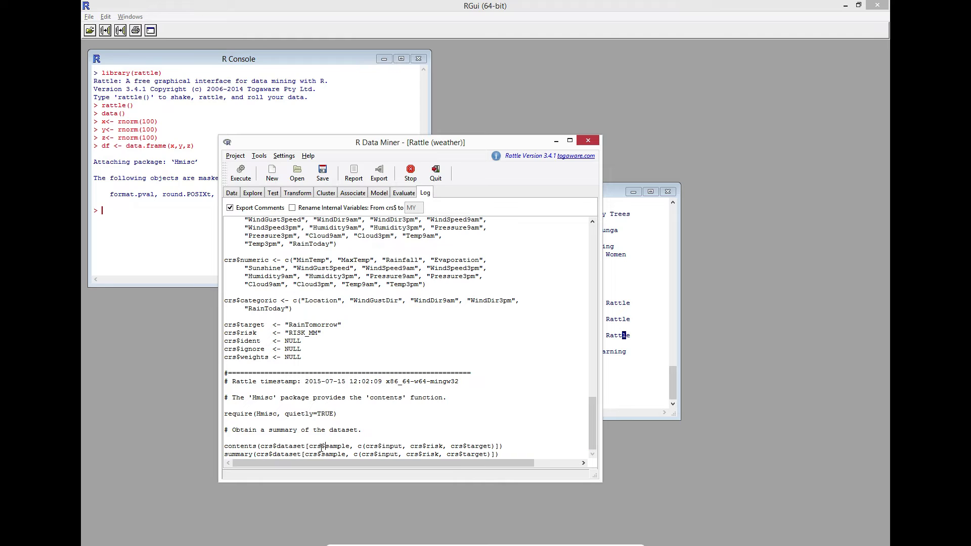
Switch to the R console and print the weather dataset, followed by its first rows with head(weather).
left_click(630, 355)
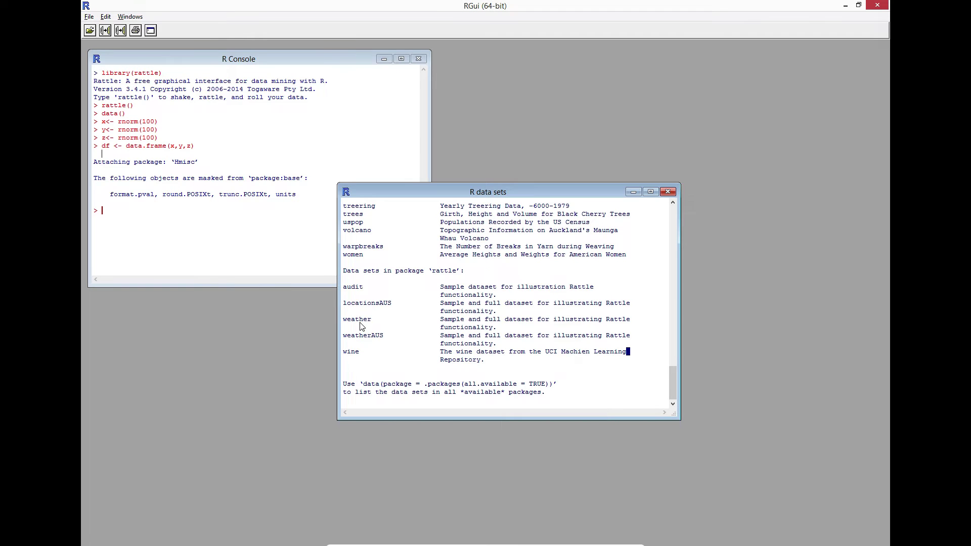
left_click(187, 238)
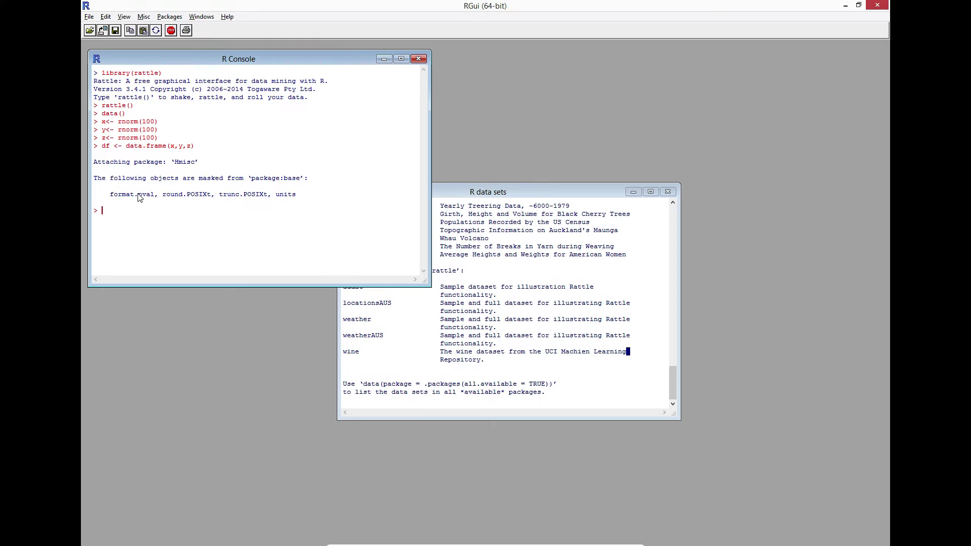
type("weather")
key("Return")
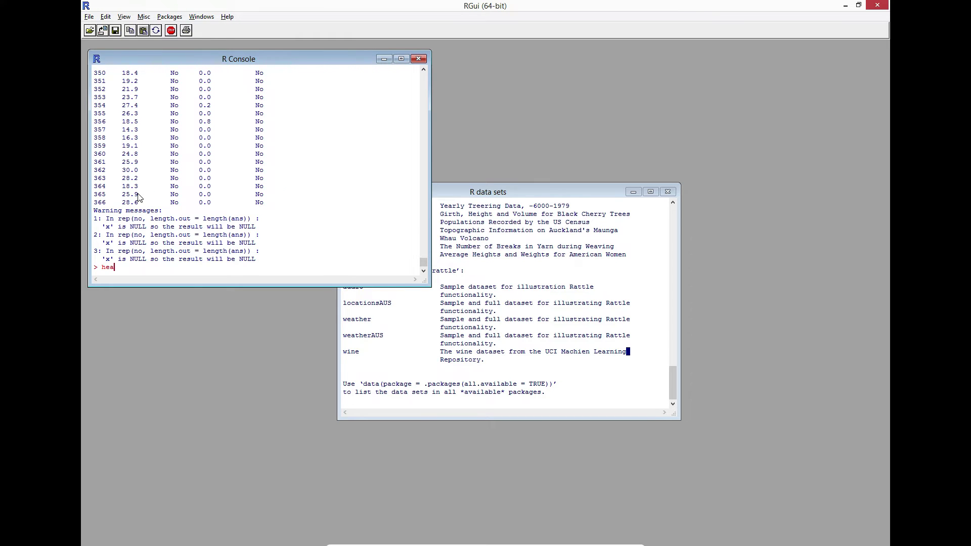
type("head(weather)")
key("Return")
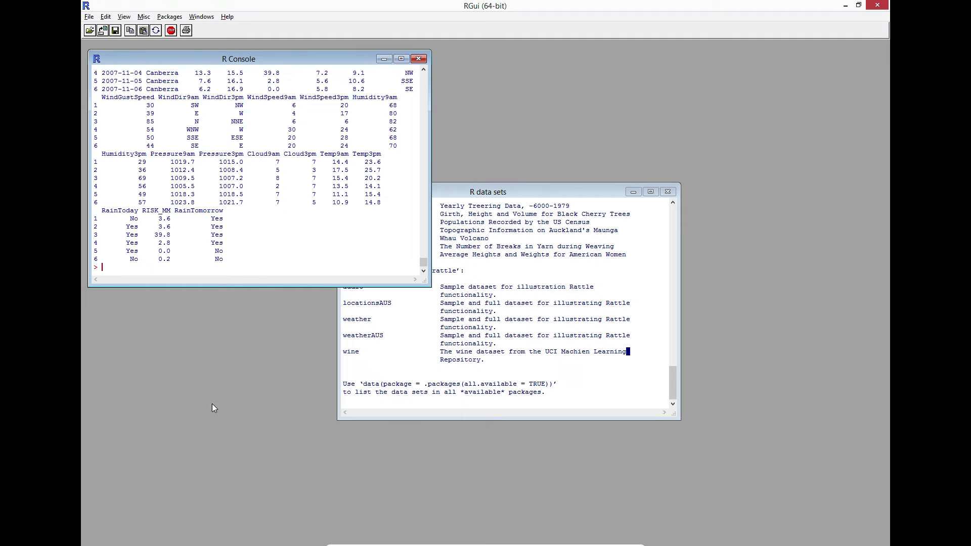
Look up the contents function in Rattle's log and run contents(weather) in the R console.
key("alt+Tab")
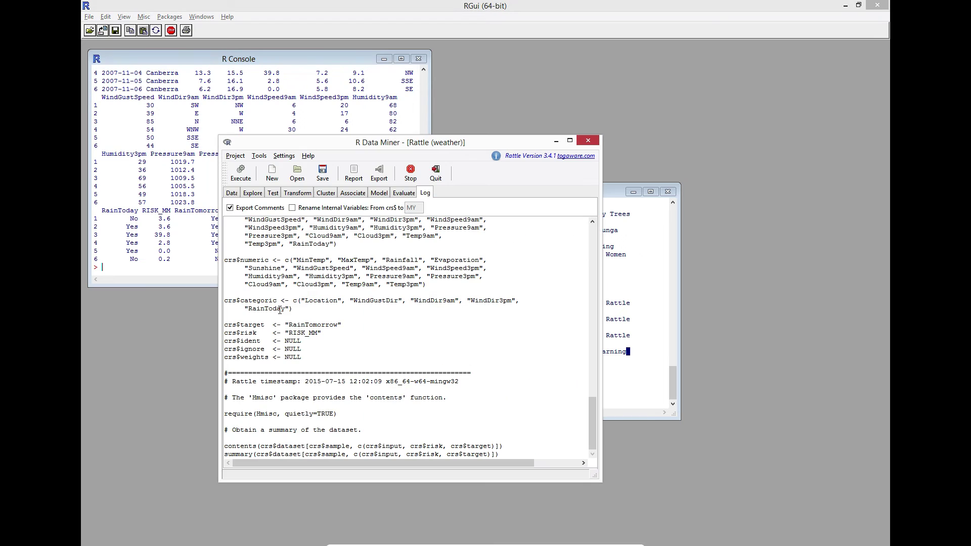
double_click(243, 446)
left_click(116, 220)
type("contents")
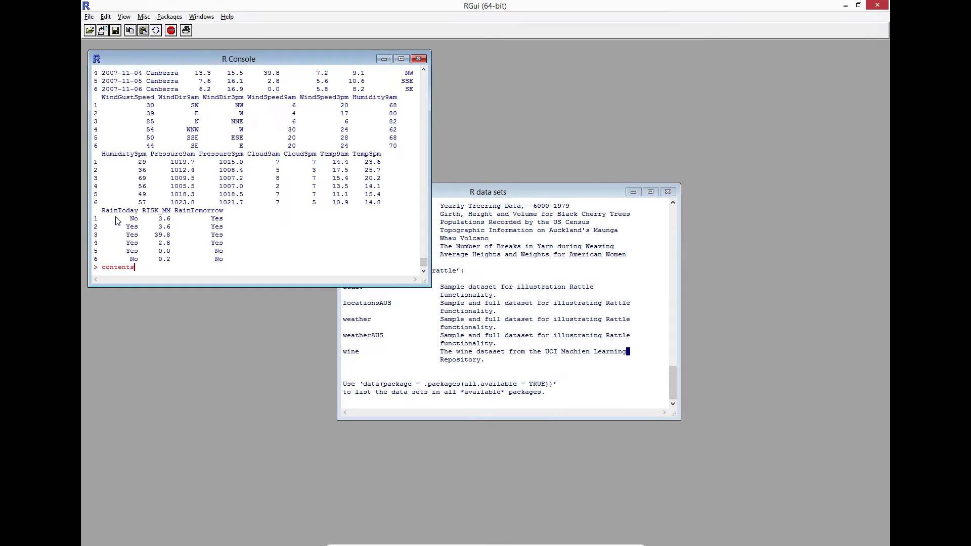
type("(weather)")
key("Return")
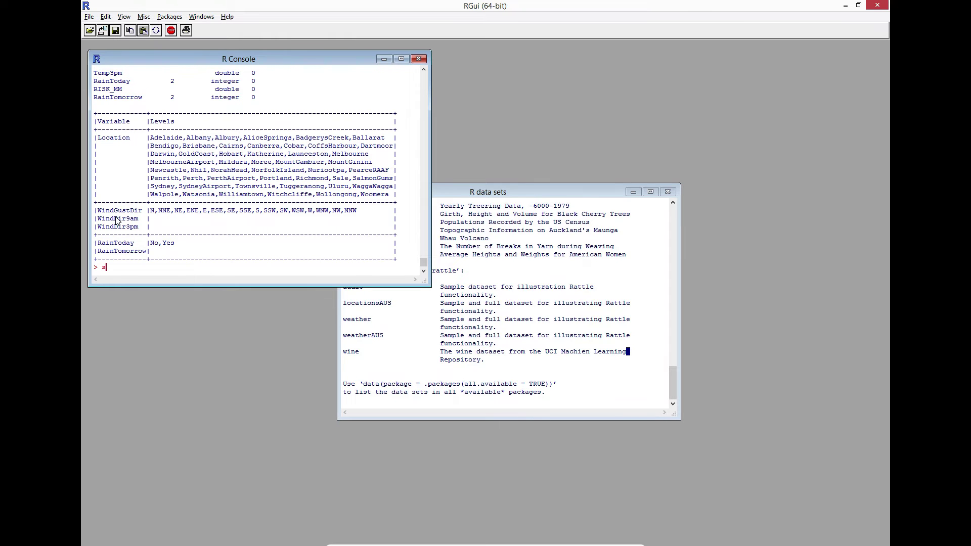
Run summary(weather) in the R console.
type("summary(")
type("contents")
key("BackSpace")
key("BackSpace")
key("BackSpace")
key("BackSpace")
key("BackSpace")
key("BackSpace")
key("BackSpace")
key("BackSpace")
key("BackSpace")
key("BackSpace")
type("ather)")
key("Return")
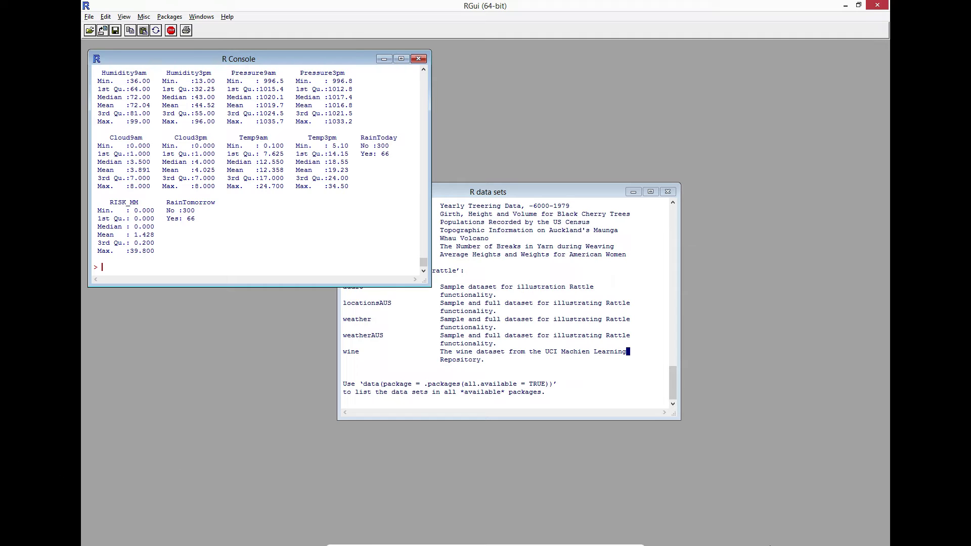
Switch back to Rattle and review the recorded log from its latest commands back to its beginning.
key("alt+Tab")
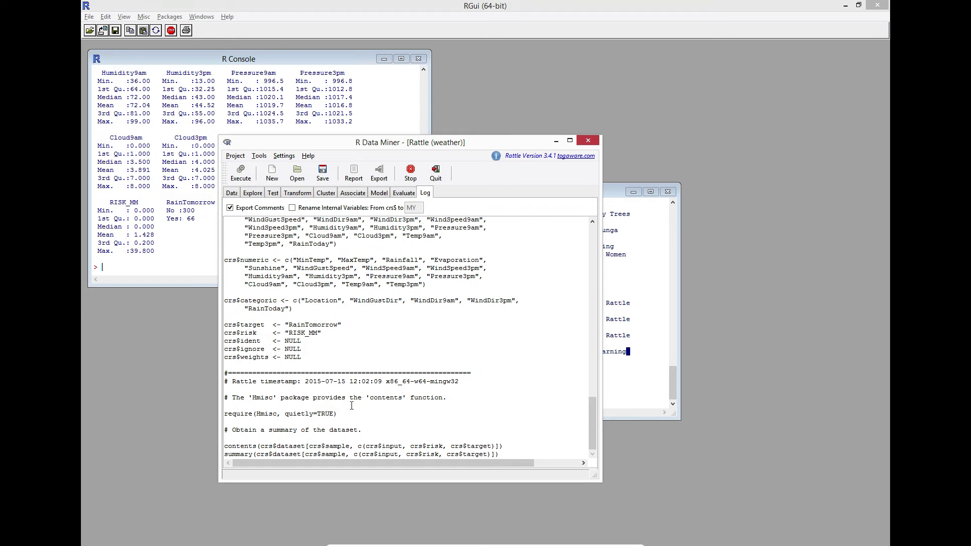
scroll(351, 384, "up", 6)
scroll(314, 245, "up", 14)
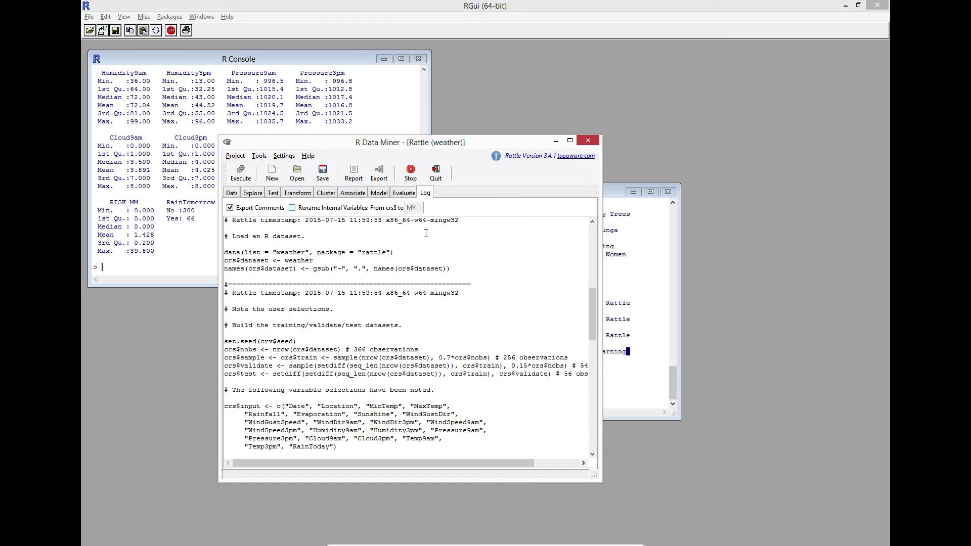
left_click_drag(593, 302, 602, 239)
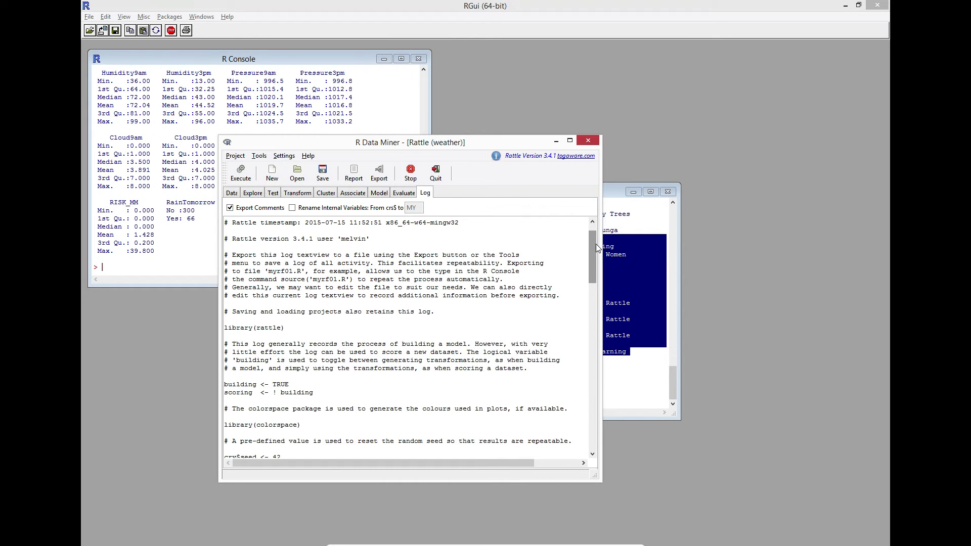
Under data exploration, choose Distributions, generate a box plot of MinTemp and close the plot window after viewing it.
left_click(252, 195)
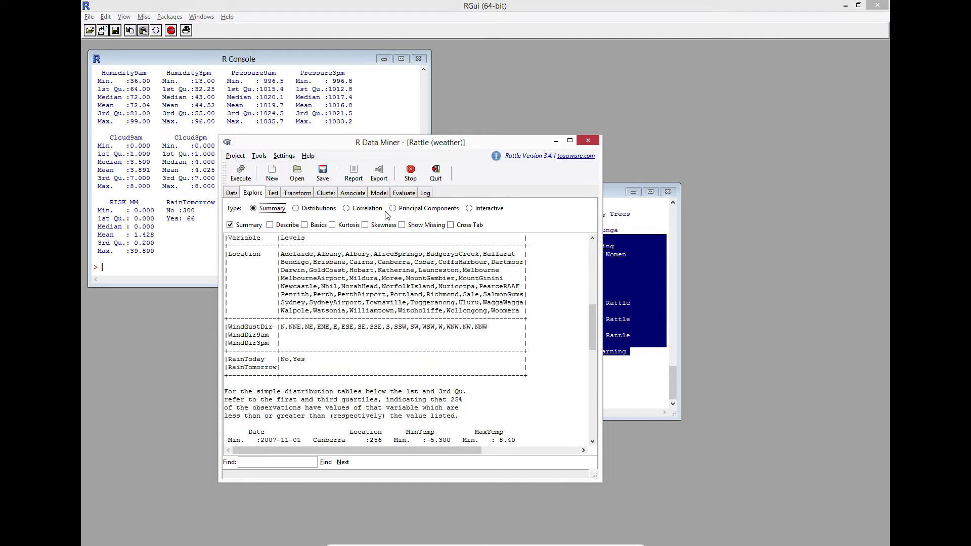
left_click(319, 210)
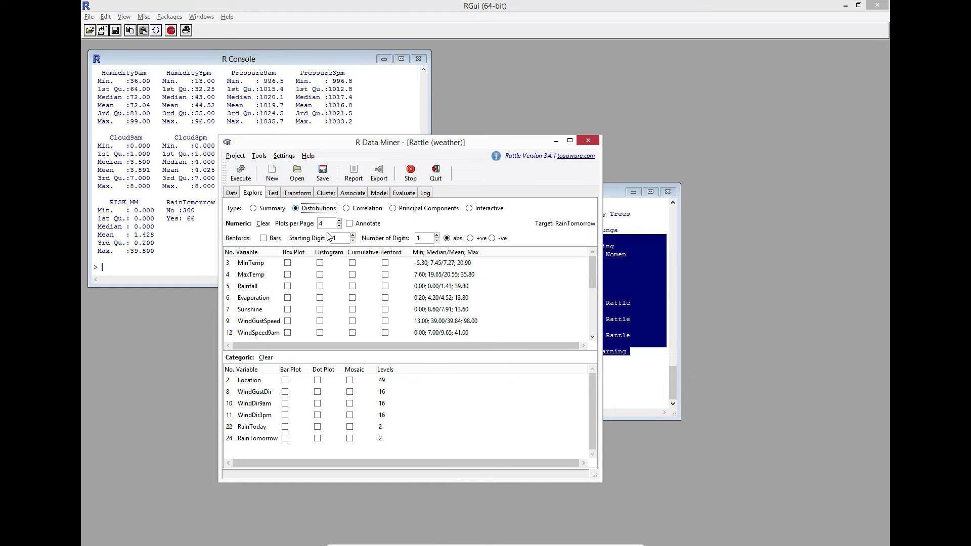
left_click(288, 263)
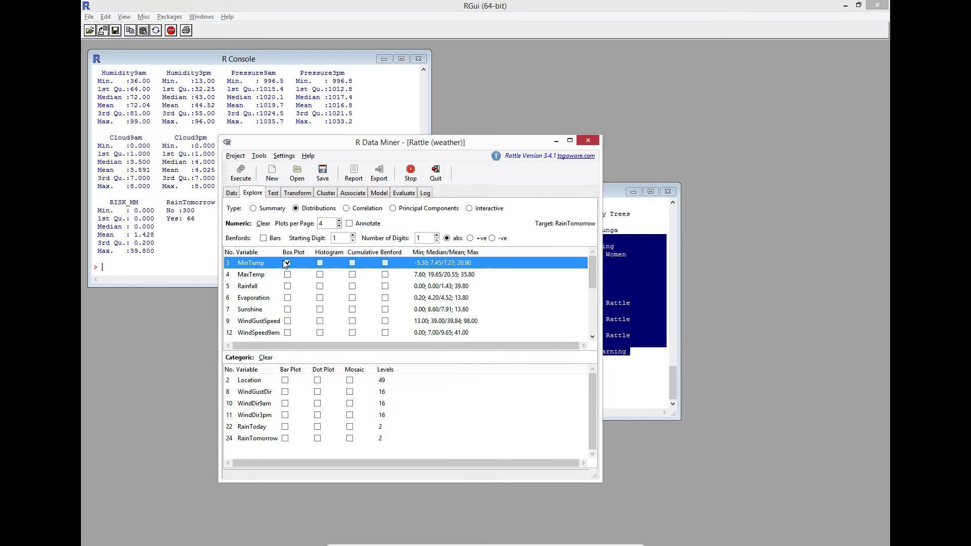
left_click(286, 263)
left_click(240, 174)
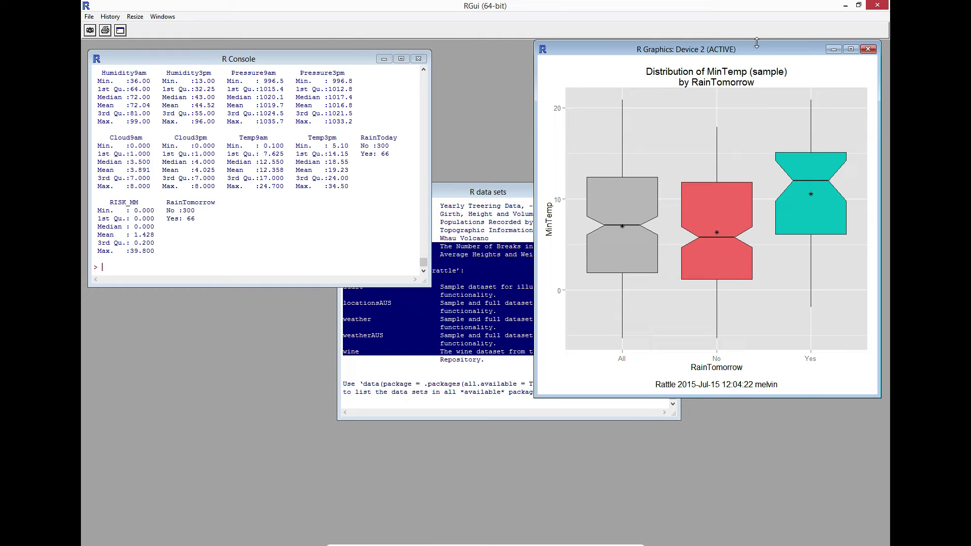
left_click_drag(756, 43, 756, 44)
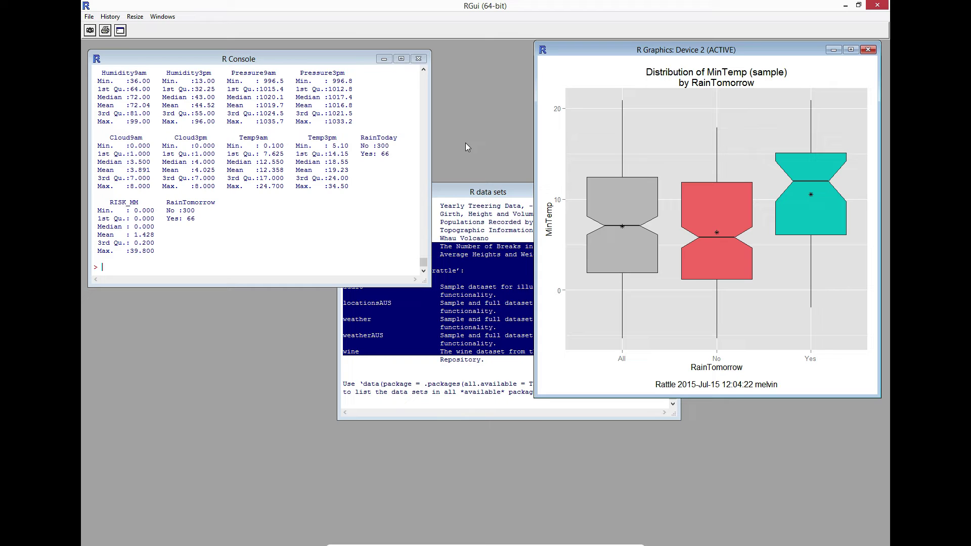
left_click(868, 50)
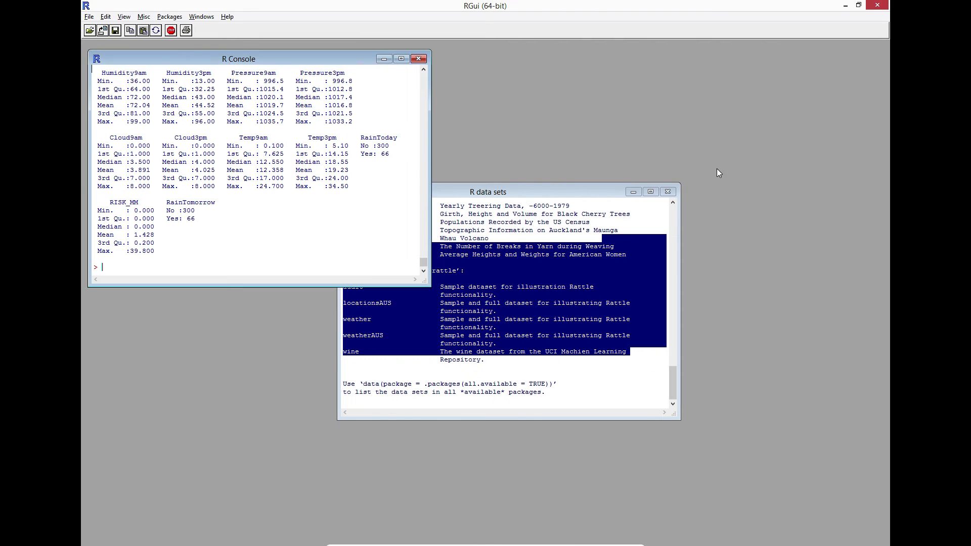
Replace MinTemp's box plot selection with a histogram, generate it and close the plot window after viewing it.
left_click(287, 263)
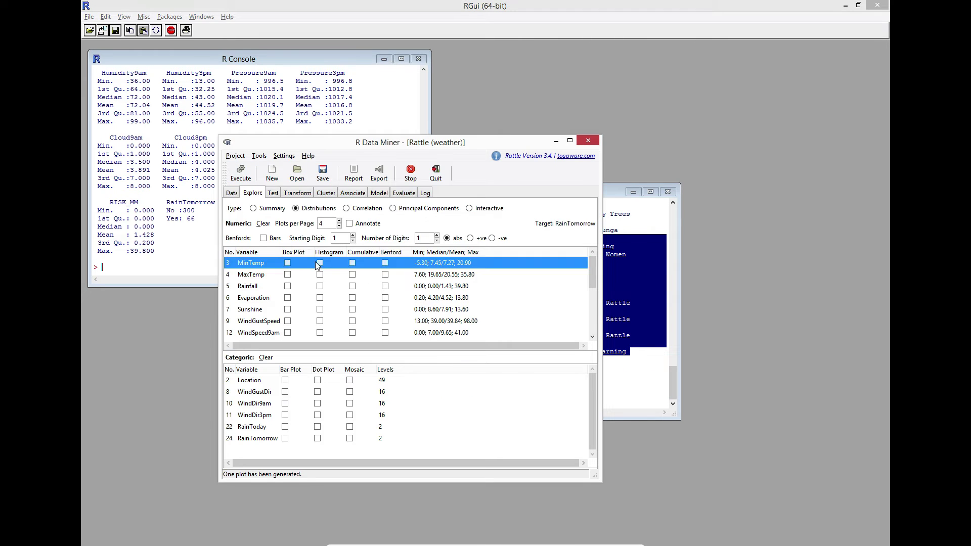
left_click(320, 263)
left_click(241, 174)
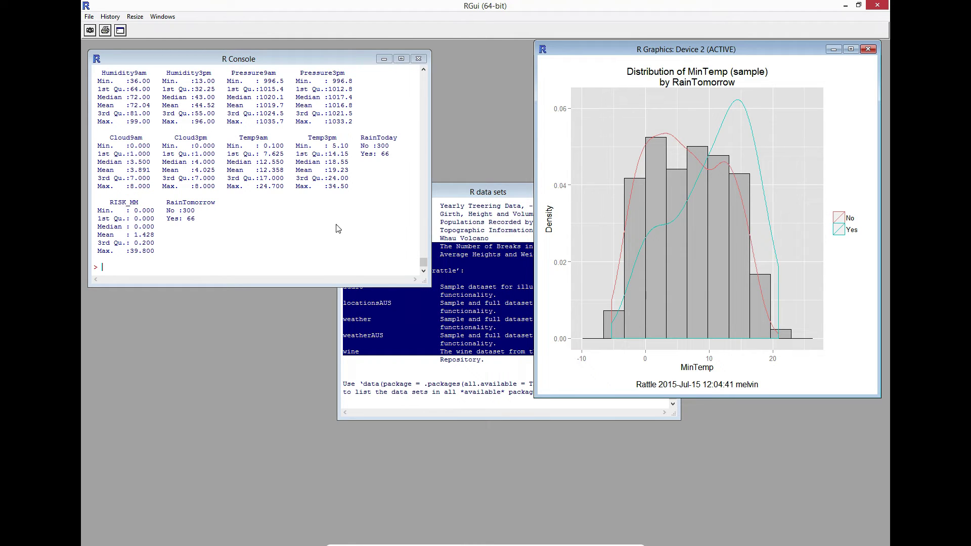
left_click_drag(715, 56, 685, 106)
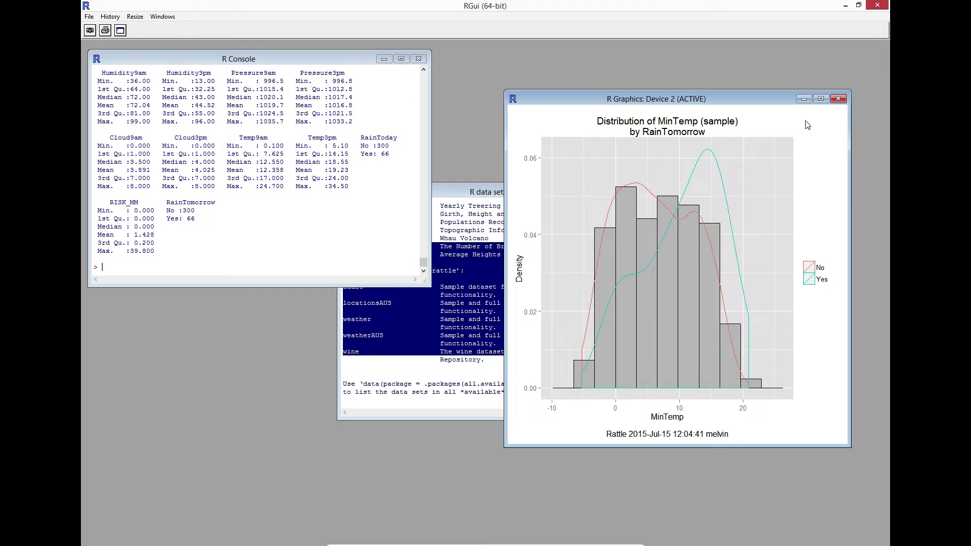
left_click(837, 99)
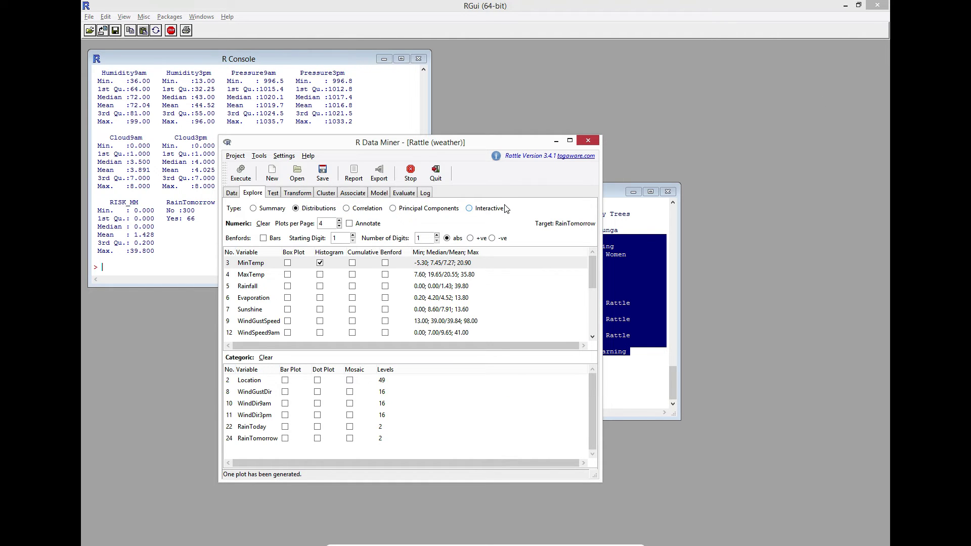
Choose the Correlation exploration type, check the available methods and generate the ordered correlation plot using Pearson.
left_click(362, 213)
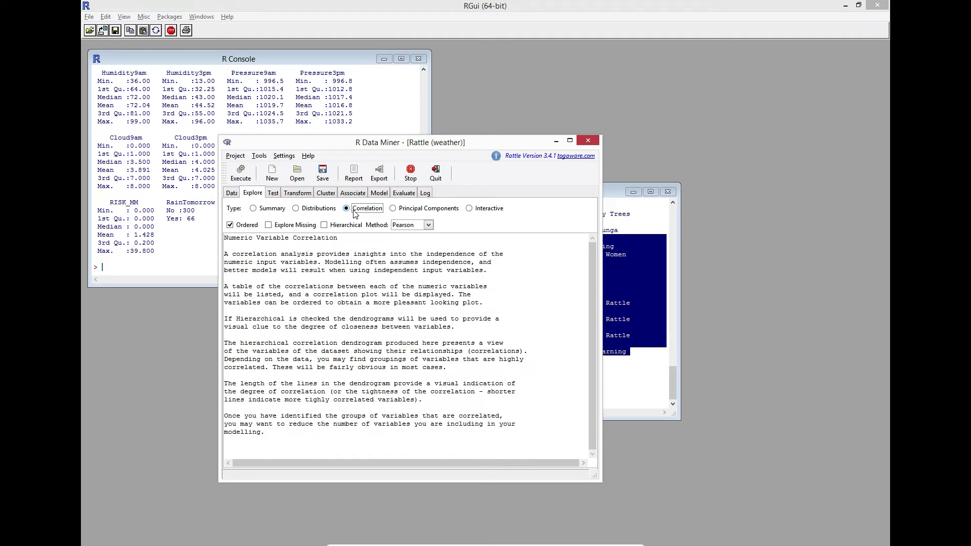
left_click(409, 228)
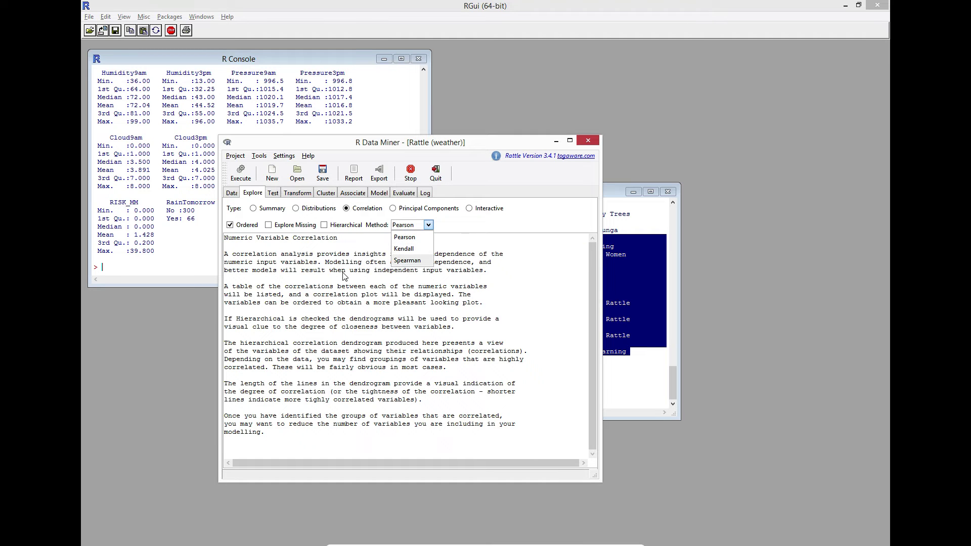
left_click(347, 309)
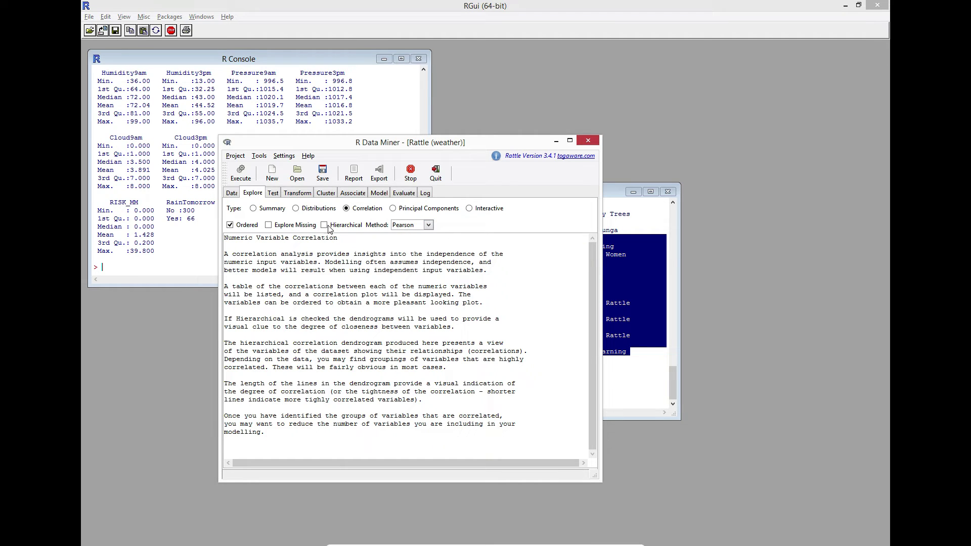
left_click(243, 177)
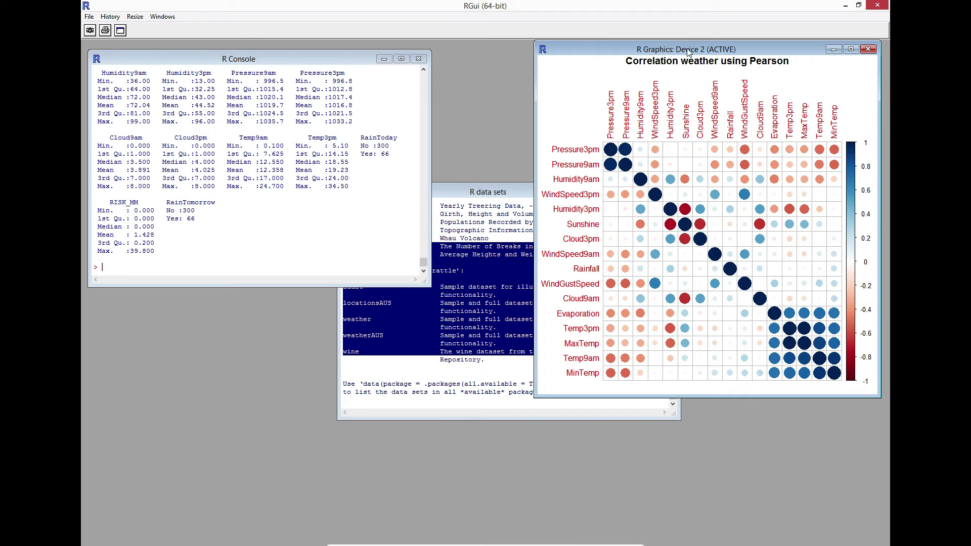
left_click_drag(689, 48, 599, 99)
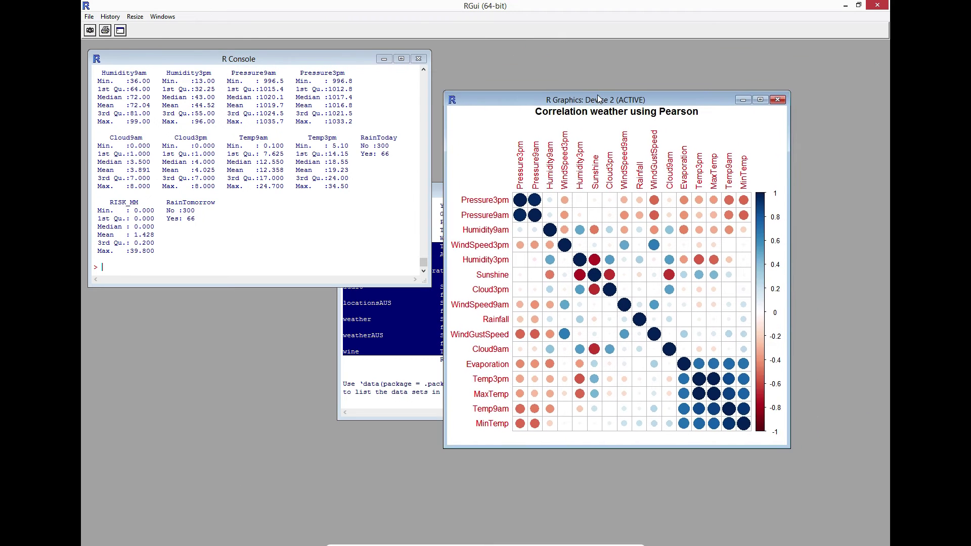
Switch back to Rattle and review the table of Pearson correlations between the numeric weather variables.
key("alt+Tab")
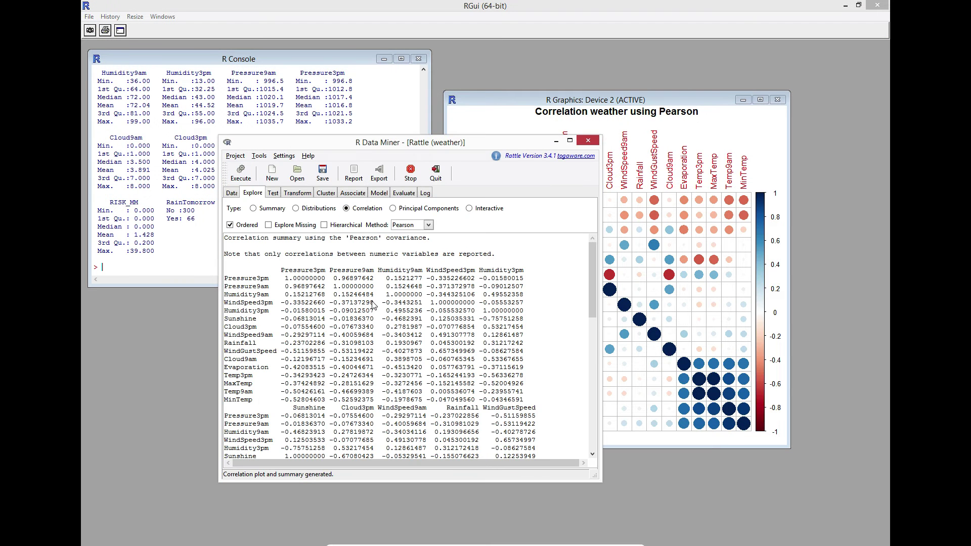
scroll(340, 329, "down", 5)
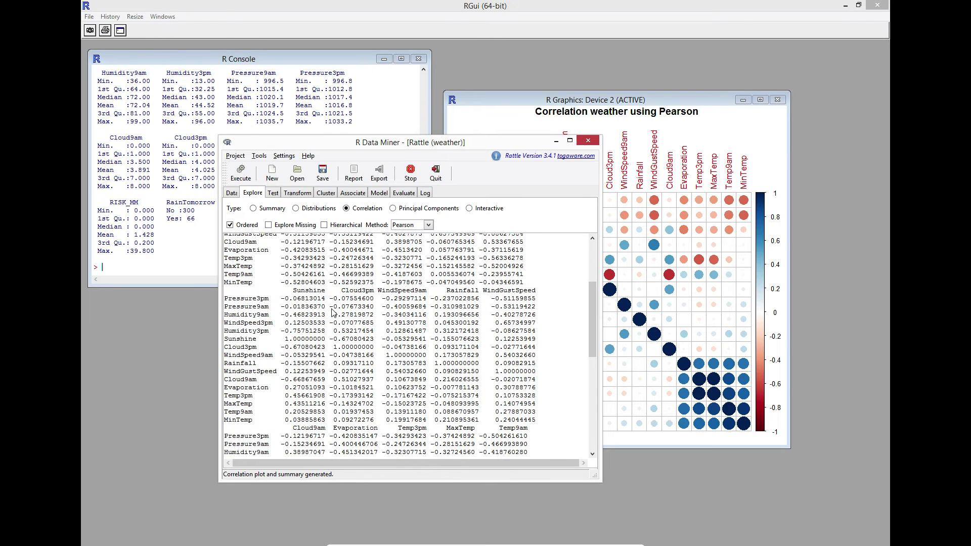
scroll(346, 284, "up", 5)
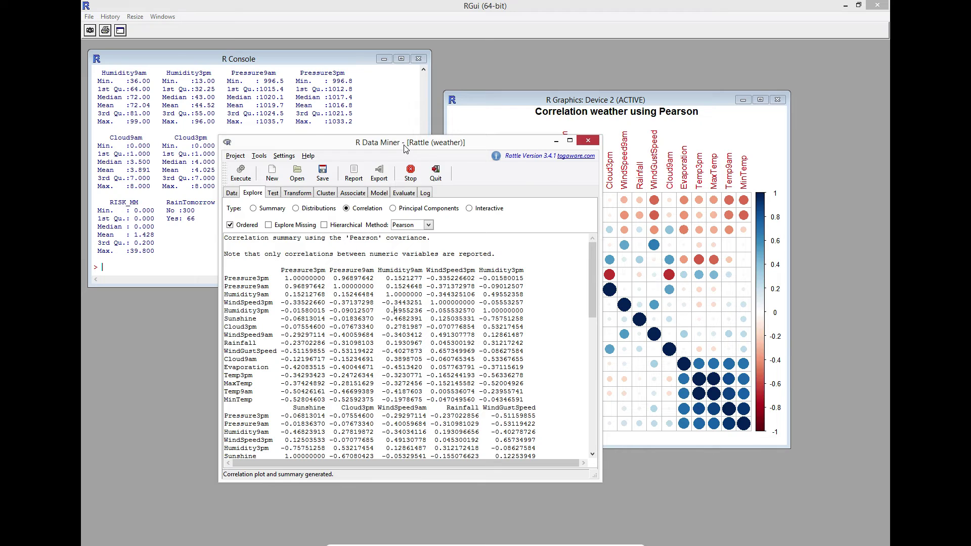
Arrange the Rattle window beside the Pearson correlation plot, compare the table with the plot and close the plot window.
left_click_drag(404, 147, 309, 182)
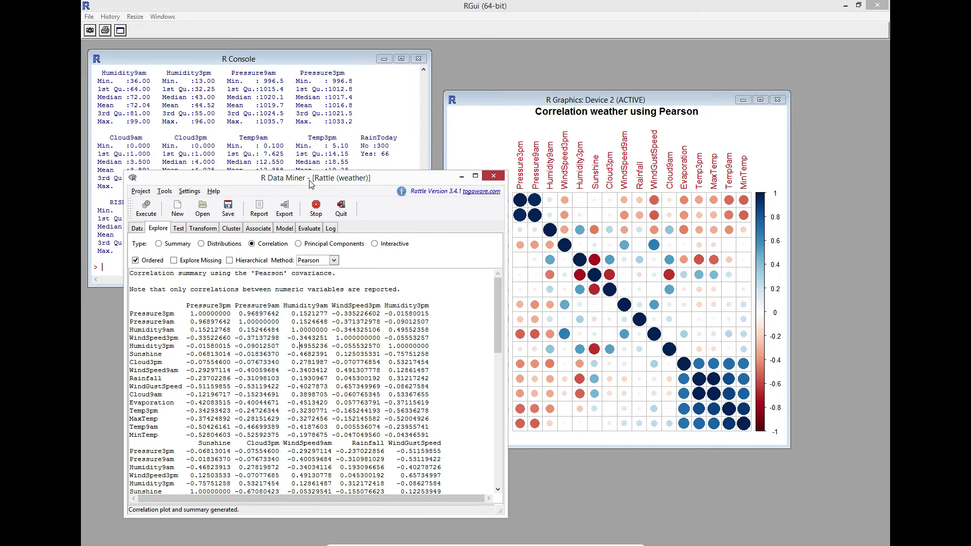
left_click(602, 105)
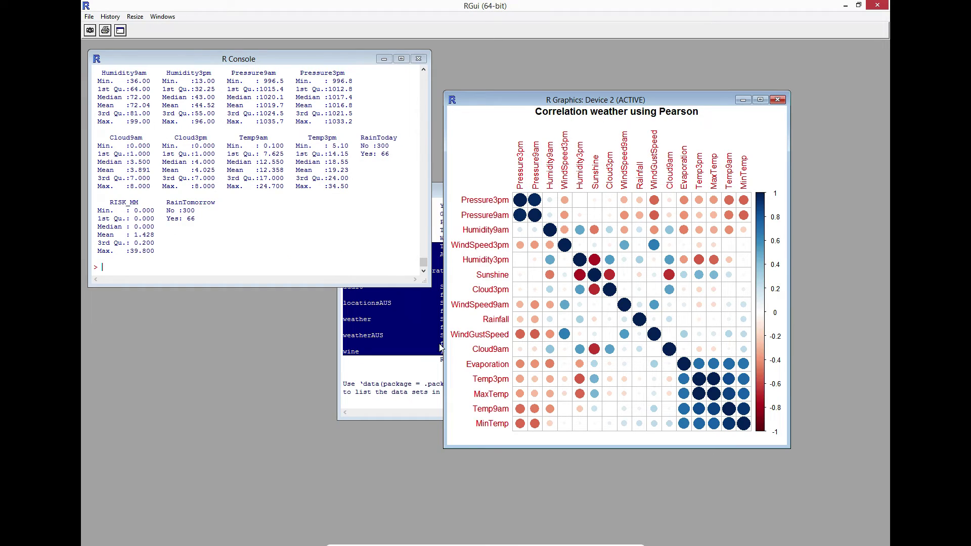
key("alt+Tab")
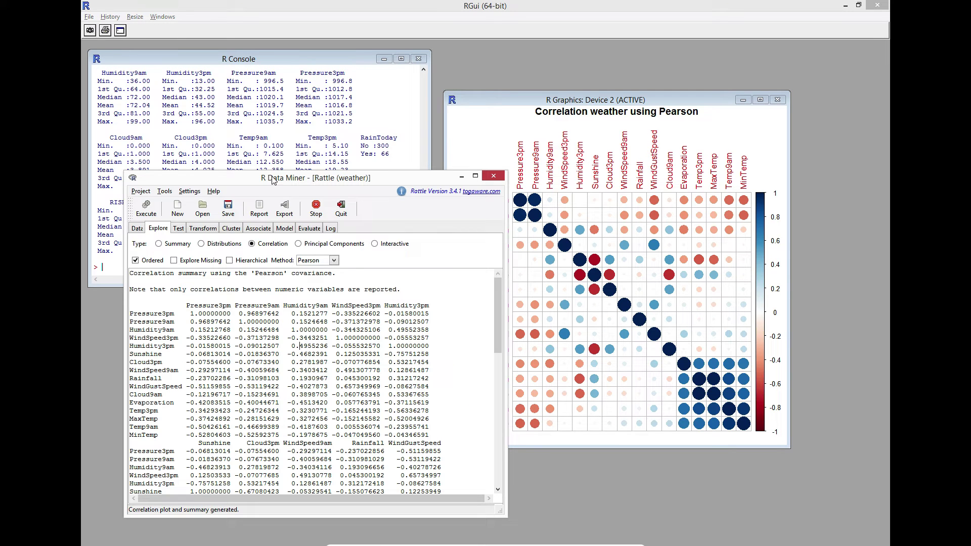
left_click_drag(271, 178, 242, 165)
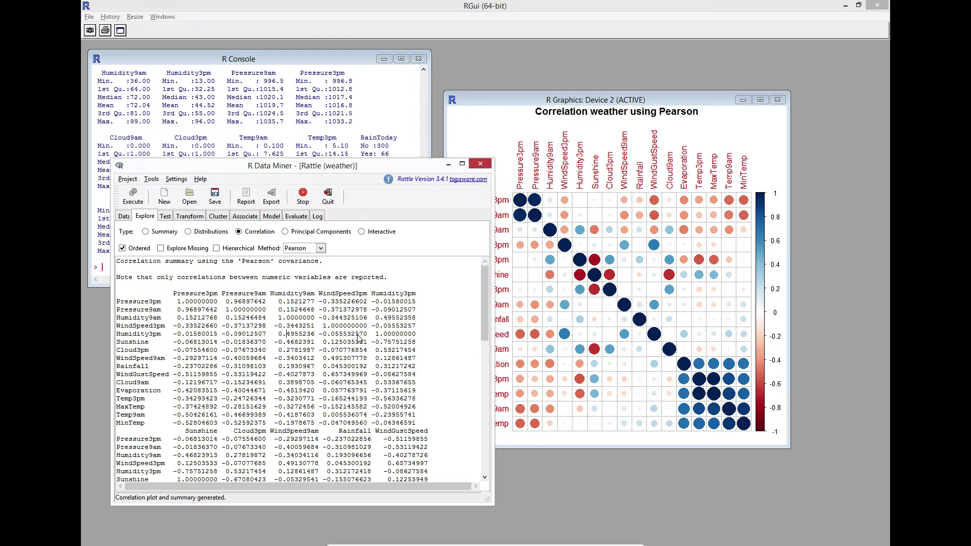
left_click(548, 101)
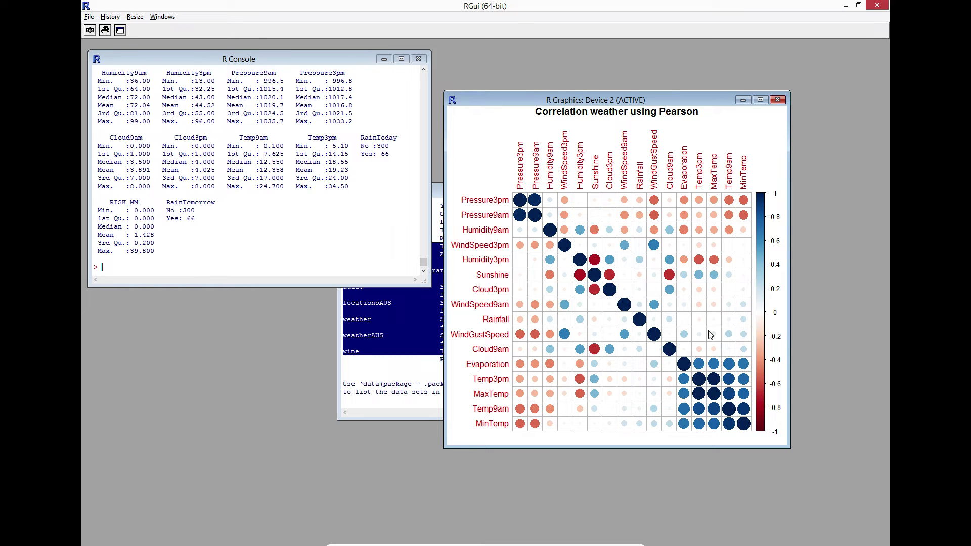
left_click(779, 101)
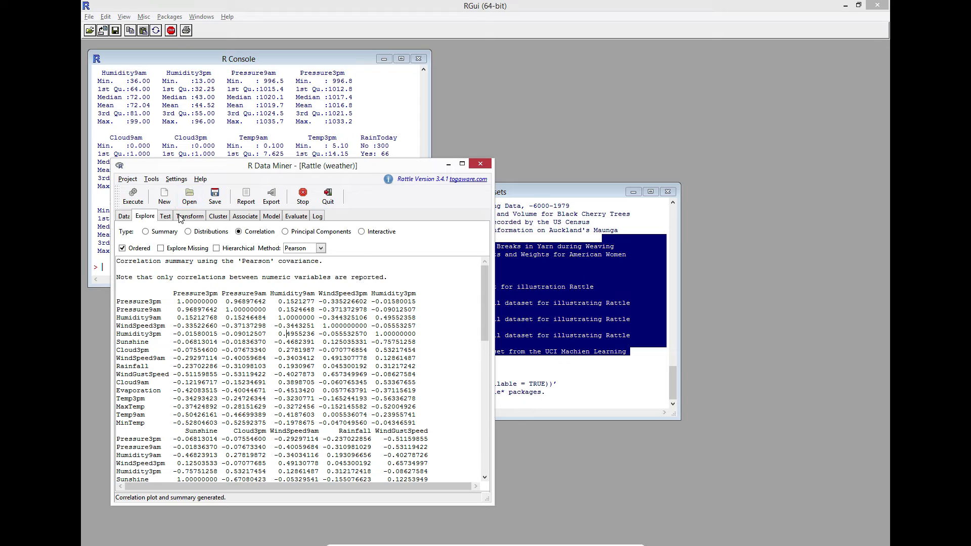
Run a KMeans cluster analysis with 3 clusters on the weather data and review the data means and cluster centers.
left_click(223, 218)
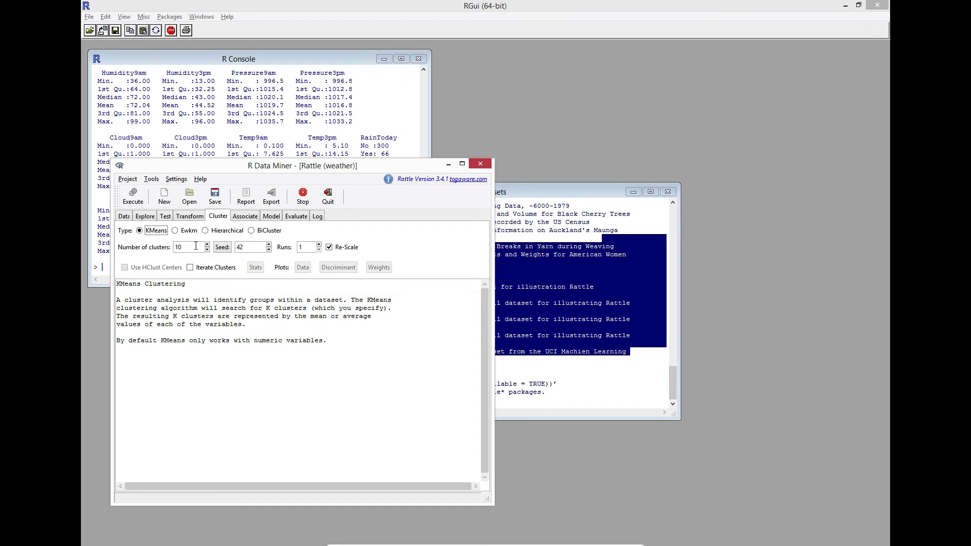
left_click_drag(196, 246, 173, 247)
type("3")
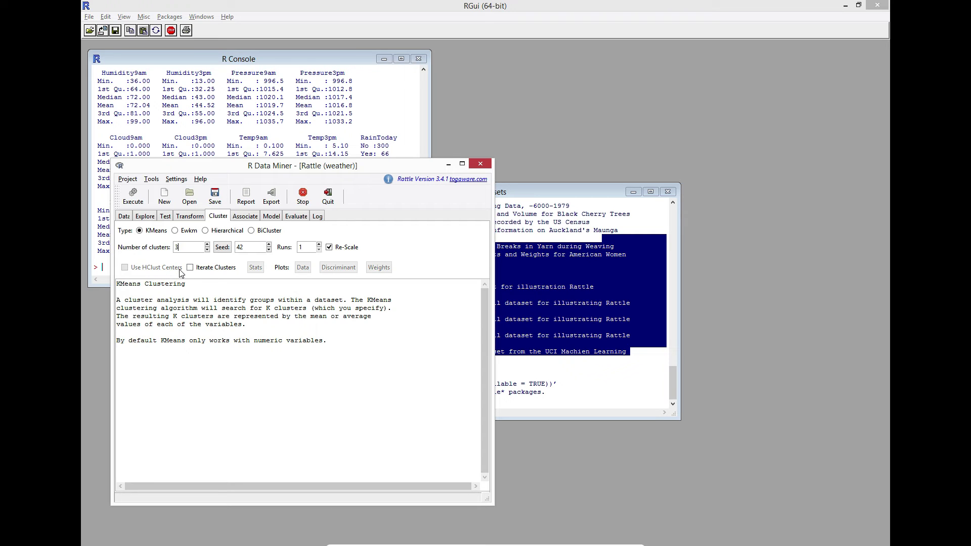
left_click(134, 197)
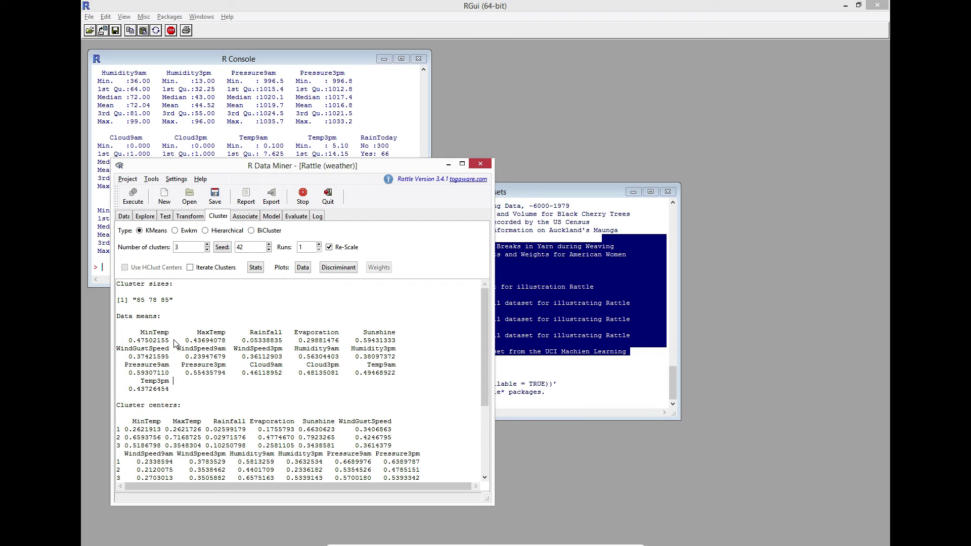
scroll(156, 435, "down", 2)
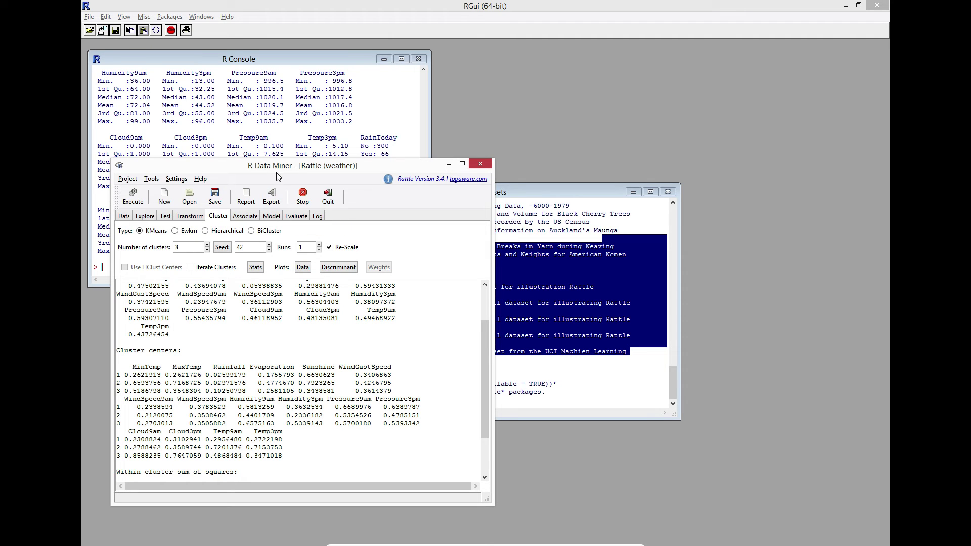
Build a traditional decision tree model for RainTomorrow, draw the tree and reposition its plot window for viewing.
left_click(270, 221)
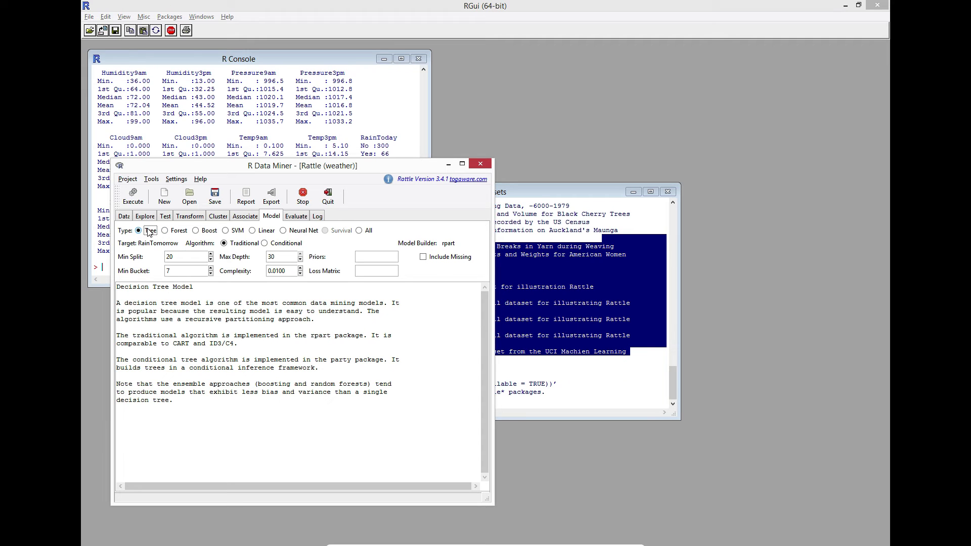
left_click(133, 196)
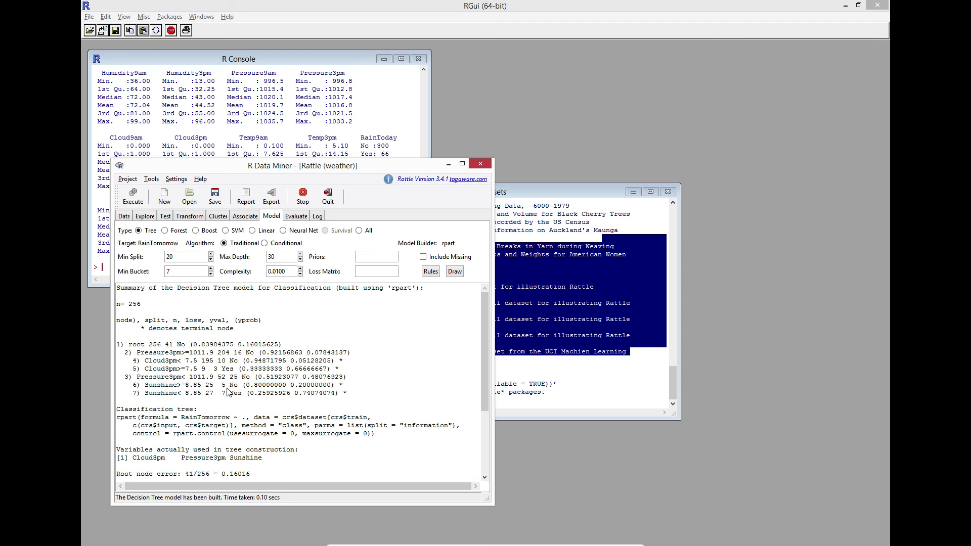
left_click_drag(484, 332, 487, 305)
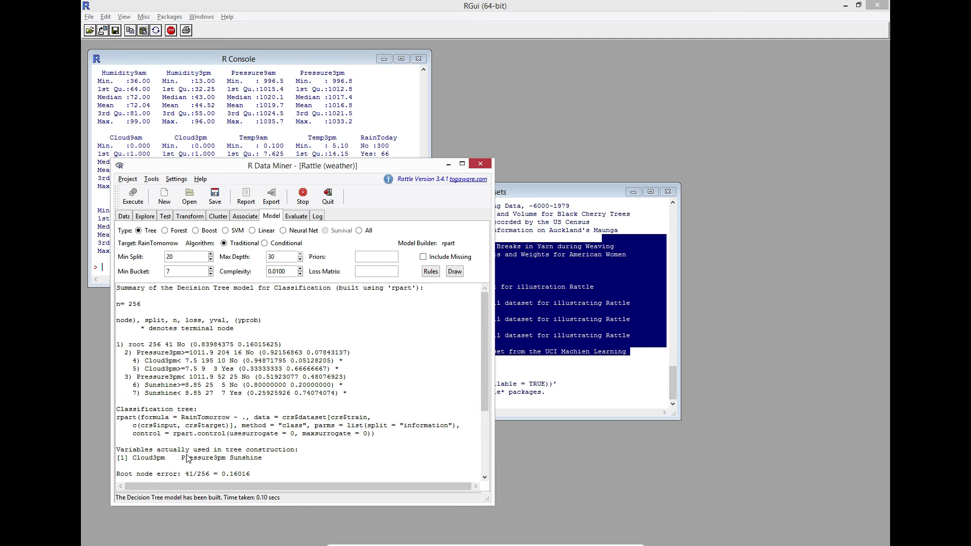
left_click(455, 273)
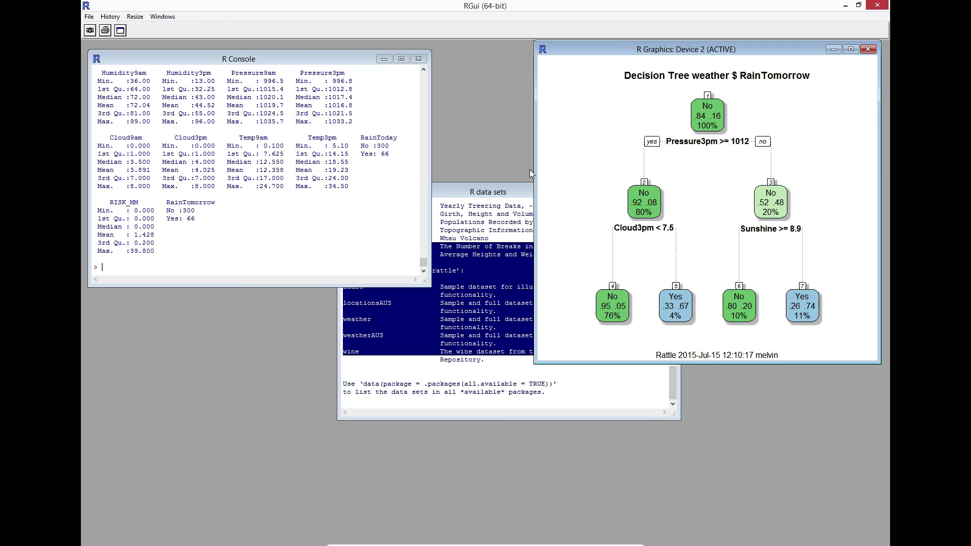
left_click_drag(715, 54, 667, 92)
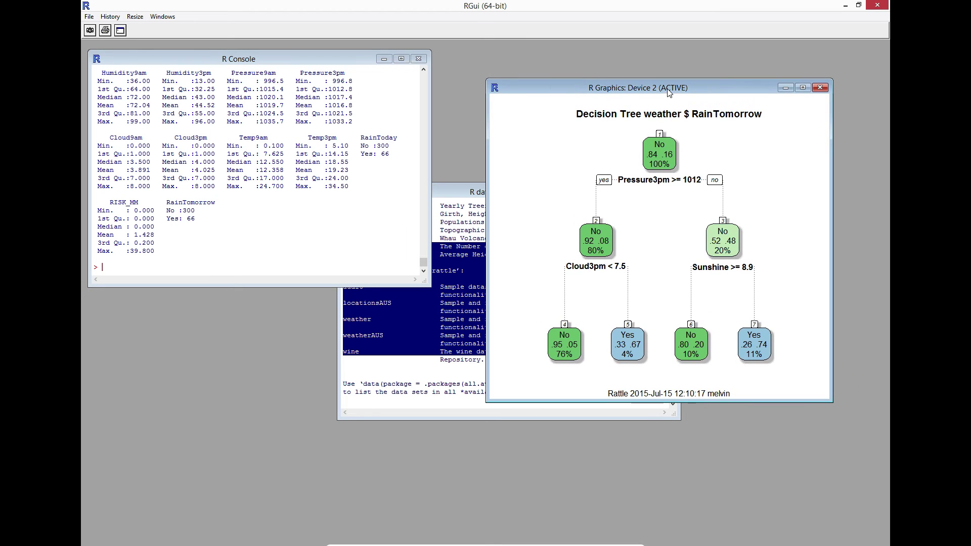
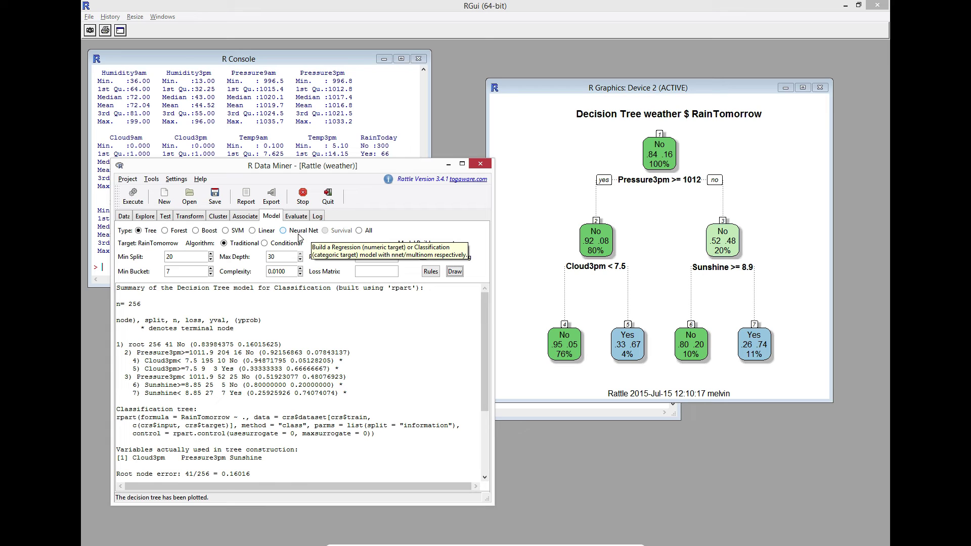
Build an SVM model for RainTomorrow with the Radial Basis (rbfdot) kernel.
left_click(225, 231)
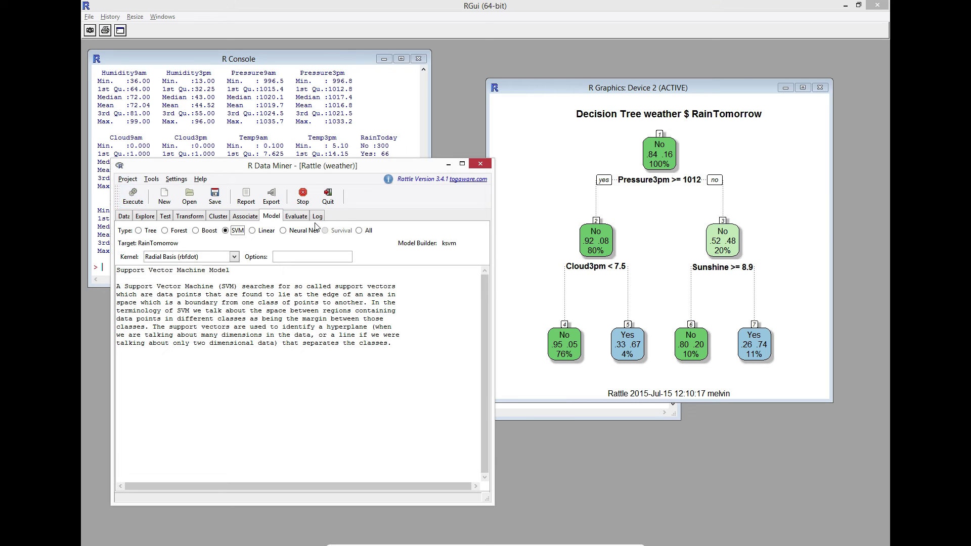
left_click(134, 196)
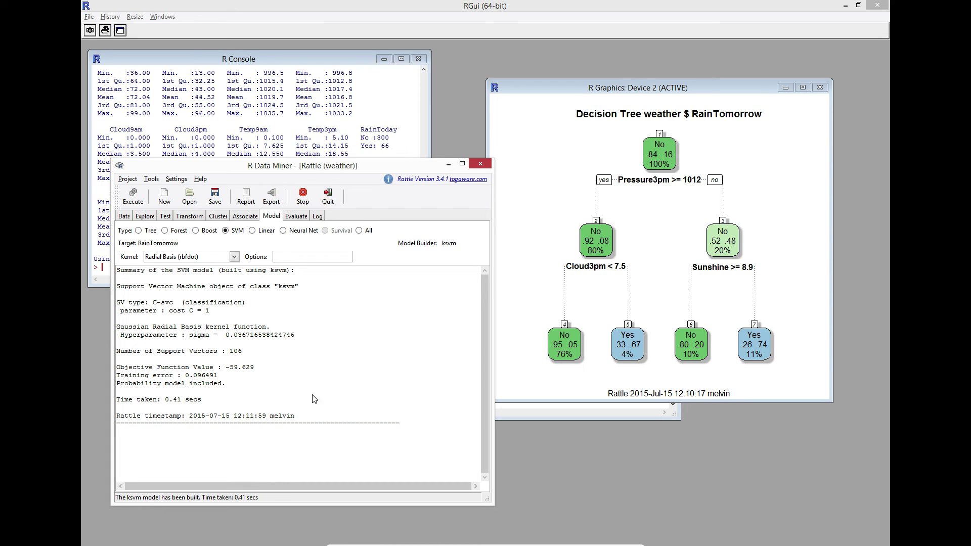
Exclude KMeans from the evaluation, generate error matrices for the Tree and SVM models on the validation data and read through them.
left_click(295, 218)
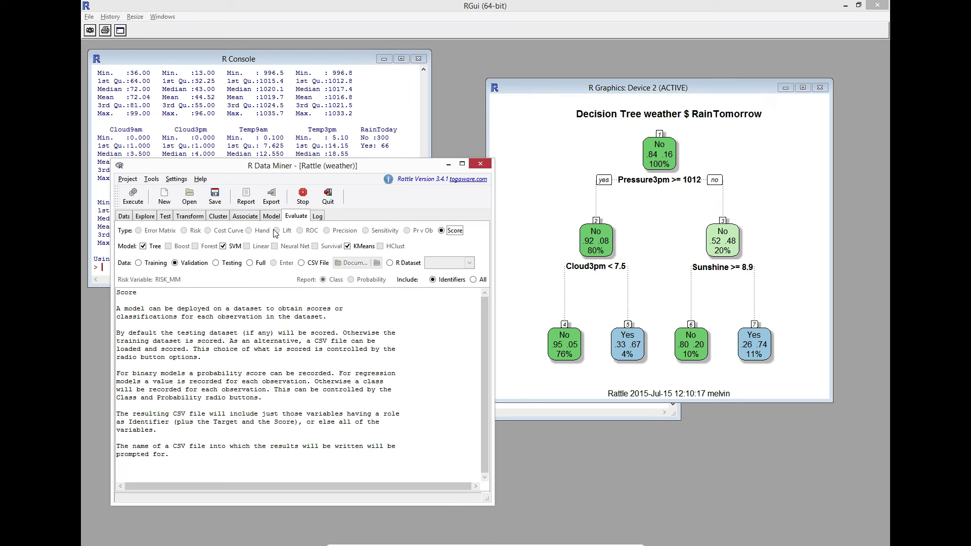
left_click(348, 245)
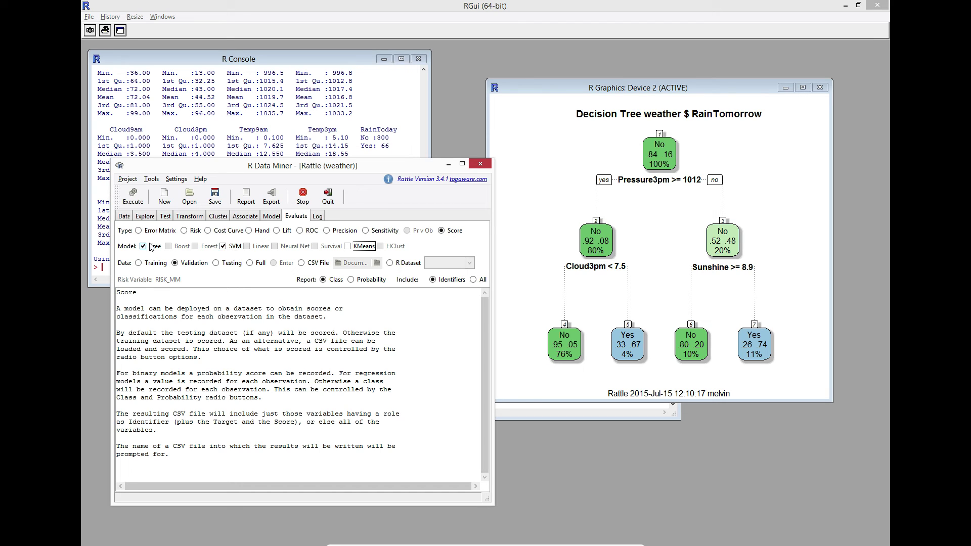
left_click(139, 231)
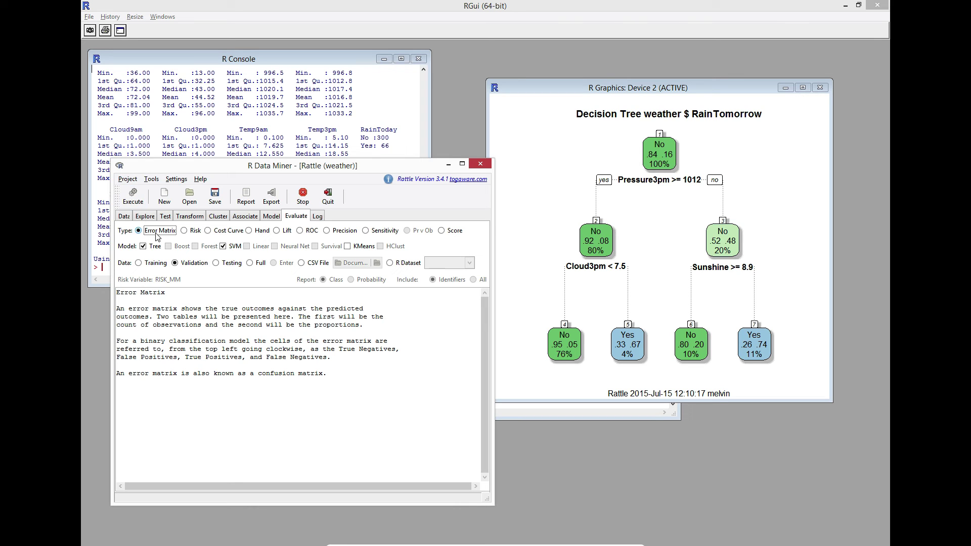
left_click(132, 196)
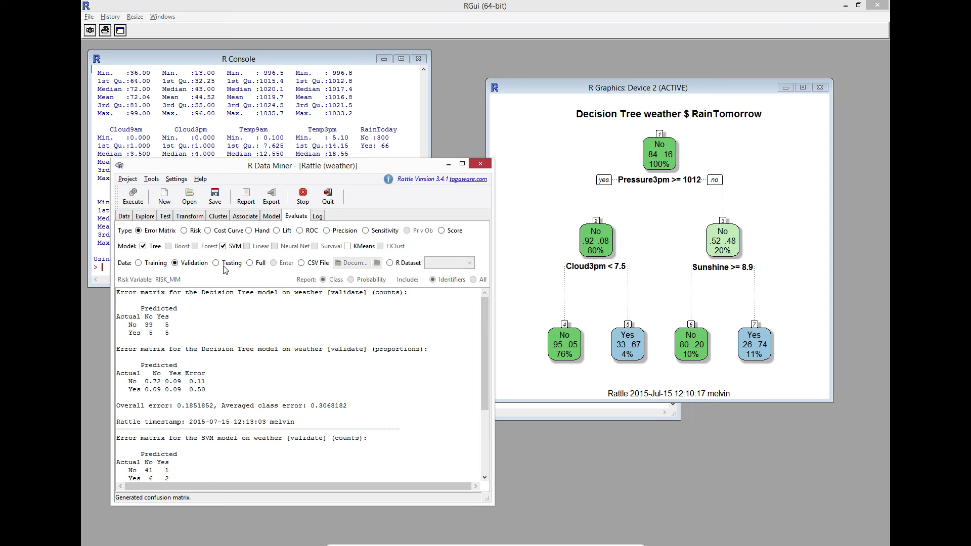
scroll(310, 413, "down", 2)
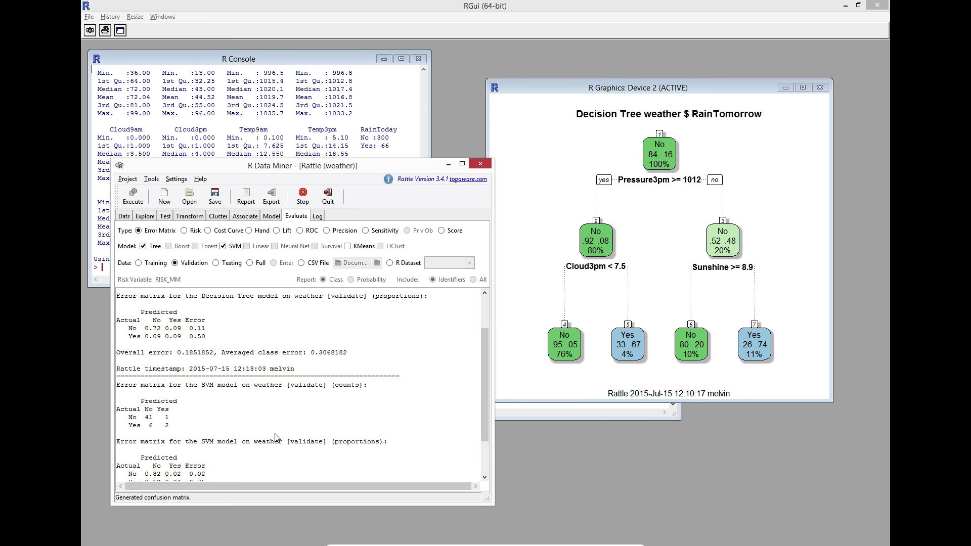
scroll(274, 435, "down", 1)
scroll(287, 407, "up", 3)
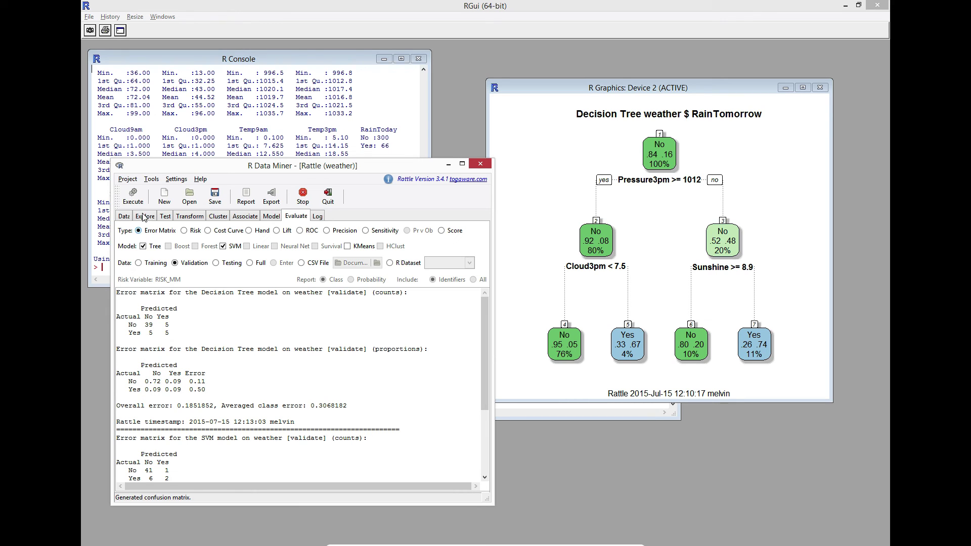
Return to the data settings and examine the training, validation and testing partition percentages, checking back briefly on the SVM model.
left_click(121, 218)
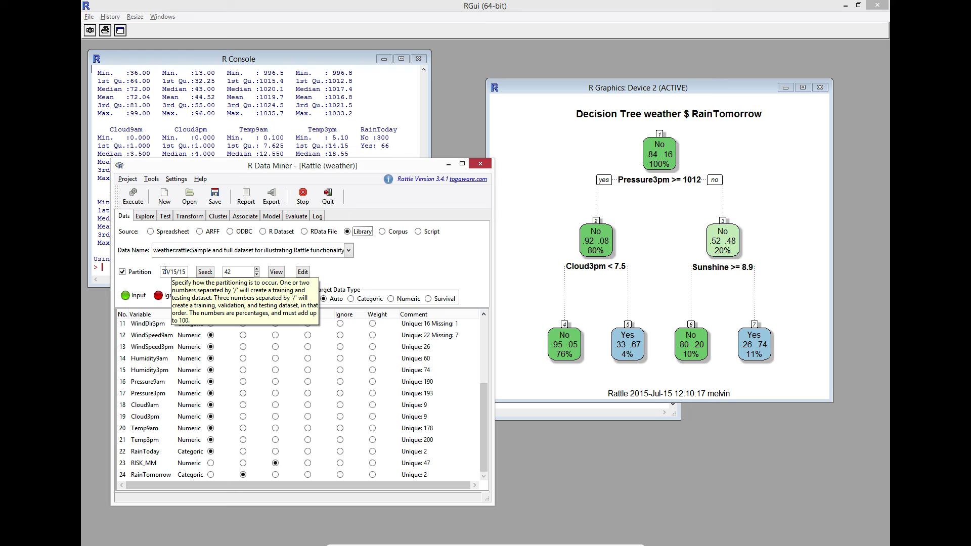
left_click_drag(478, 408, 482, 323)
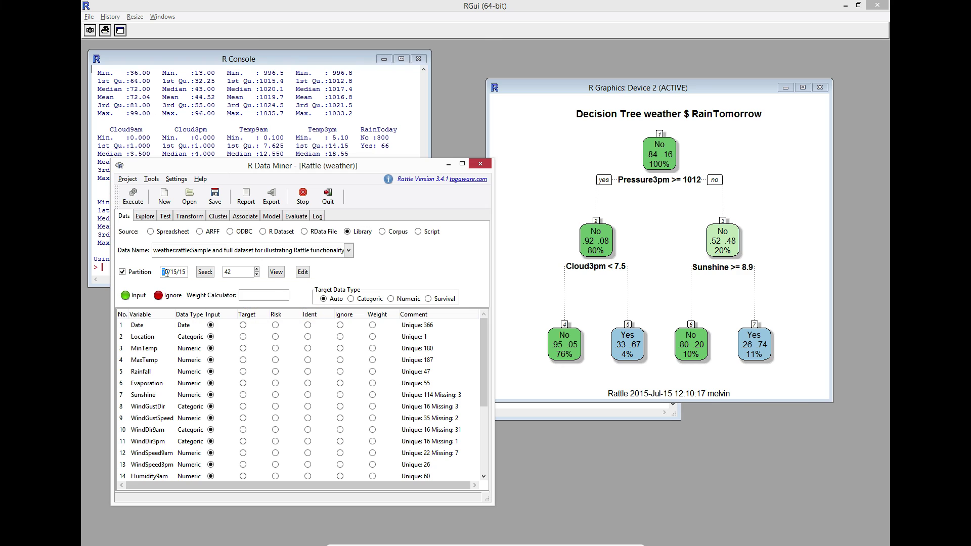
left_click_drag(161, 273, 197, 276)
left_click(272, 217)
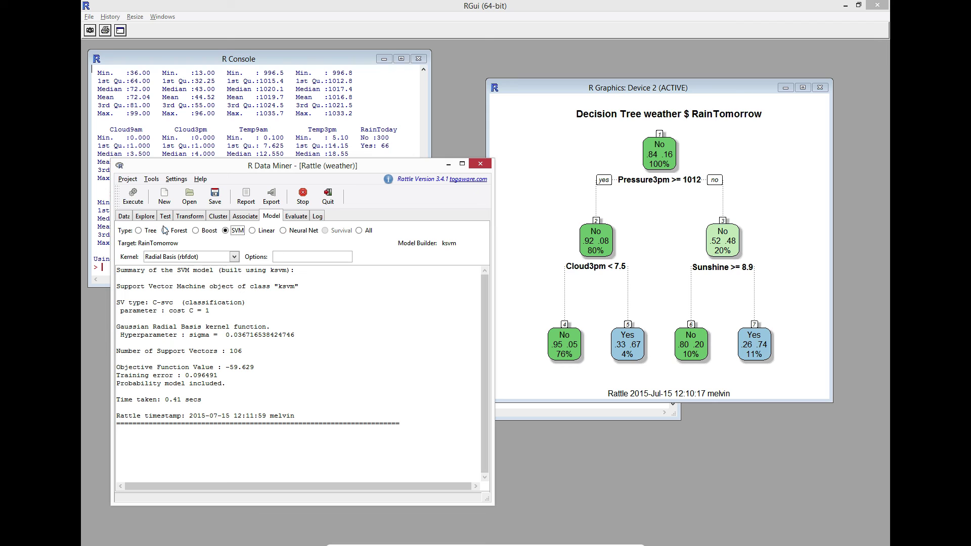
left_click(124, 217)
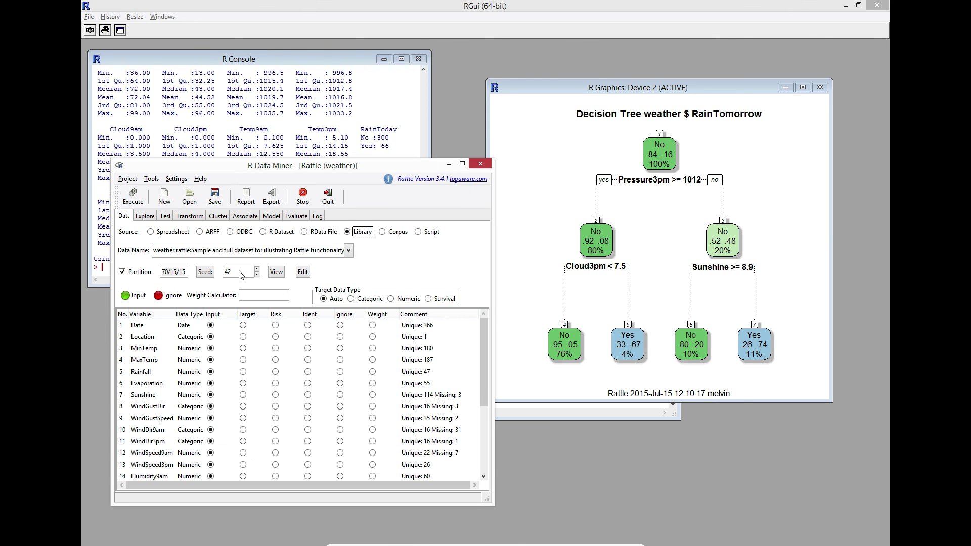
Go back to the evaluation results and compare the decision tree and SVM error matrices and their overall errors.
left_click(295, 216)
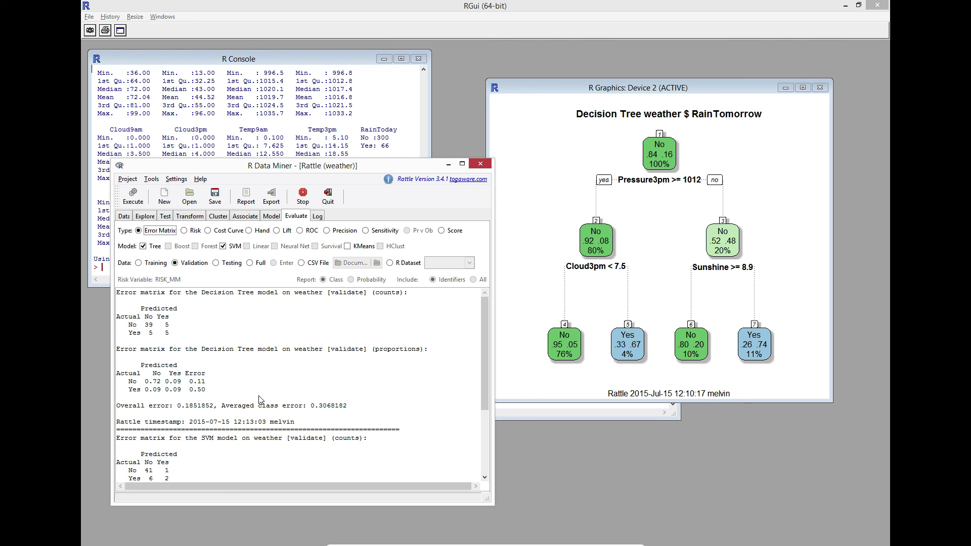
scroll(256, 405, "down", 3)
scroll(247, 410, "down", 1)
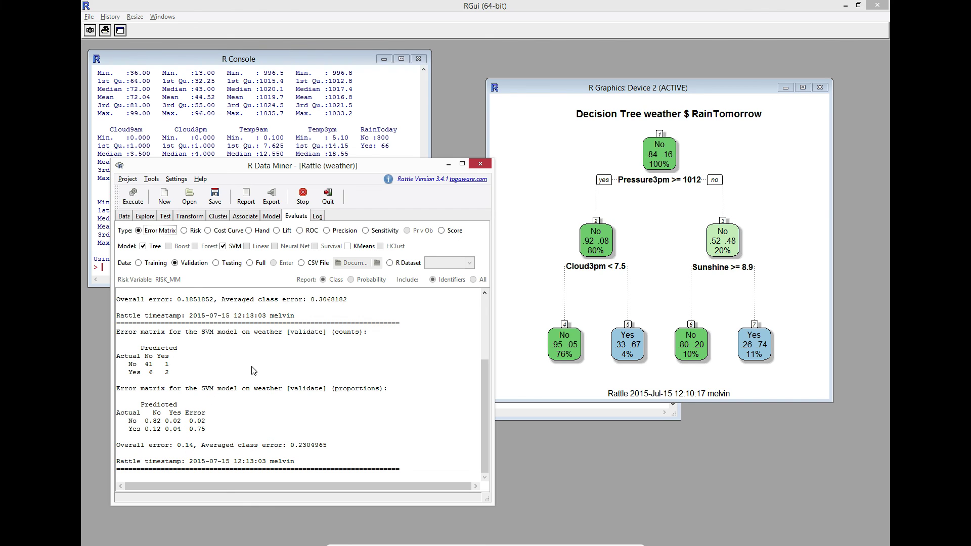
scroll(253, 371, "up", 1)
scroll(253, 371, "down", 1)
scroll(241, 440, "up", 4)
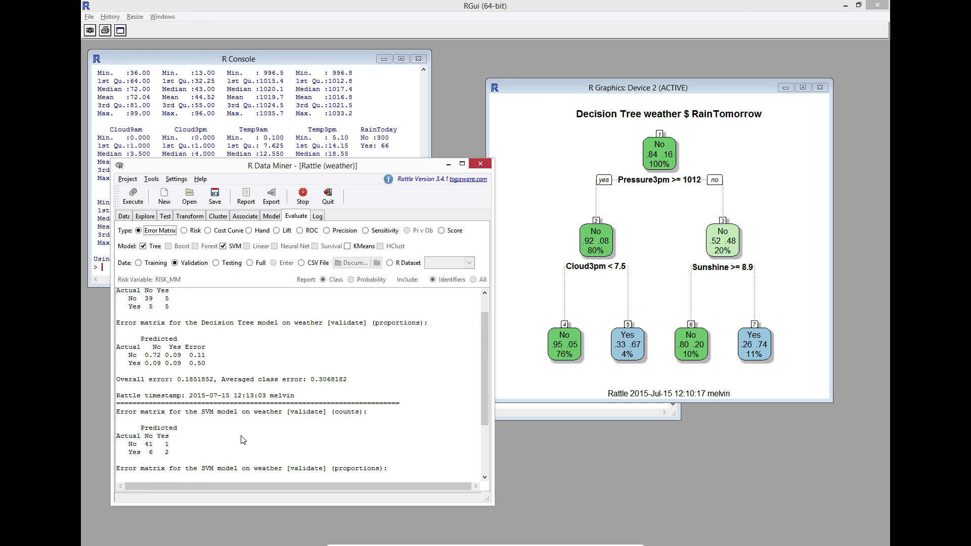
scroll(241, 439, "up", 1)
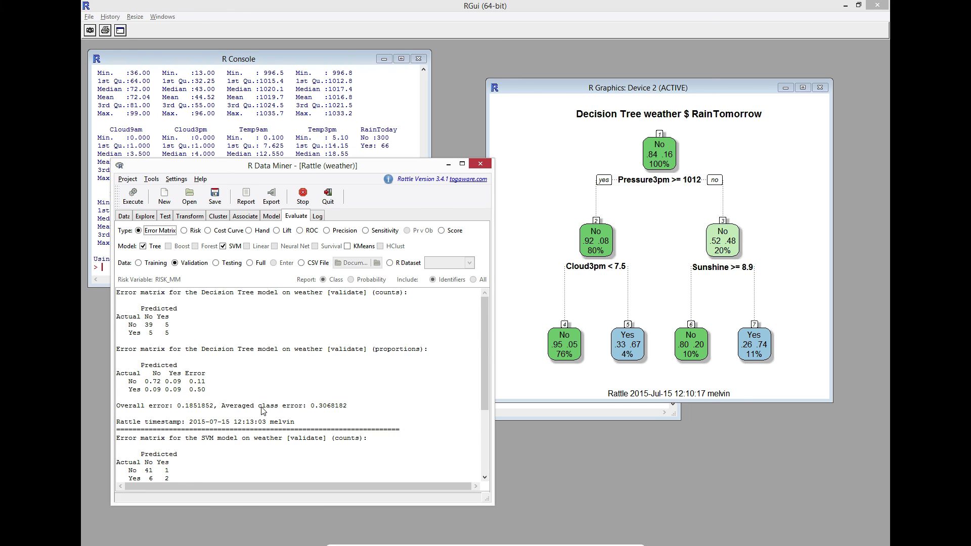
scroll(263, 410, "down", 3)
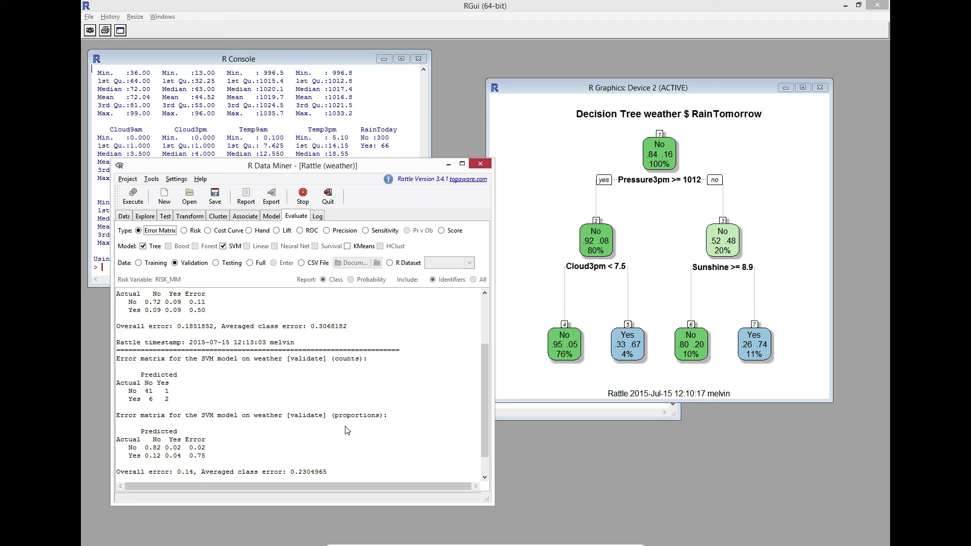
Show the Rattle log and read the R code recorded at its end for the error matrix calculations.
left_click(319, 219)
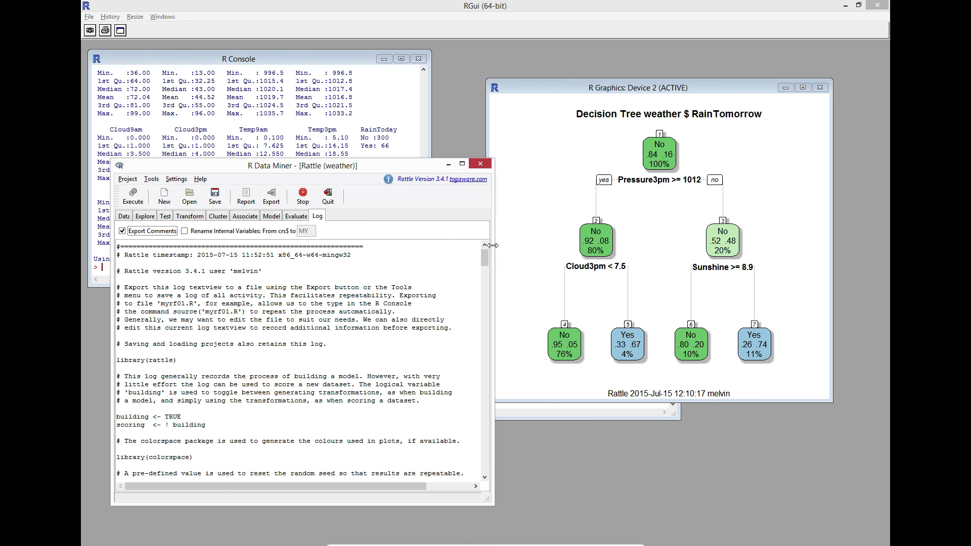
left_click_drag(485, 259, 483, 470)
scroll(475, 448, "down", 10)
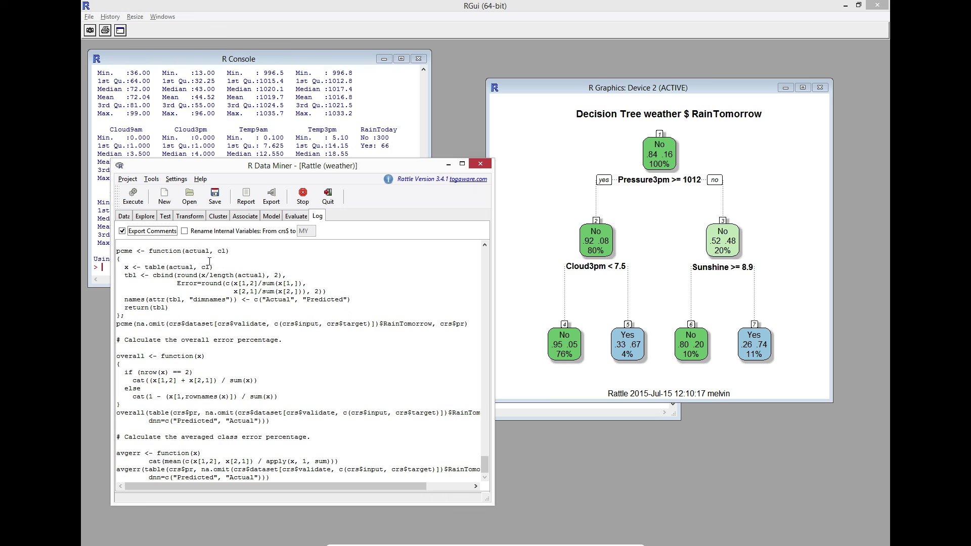
Return to the weather data setup and look through the variable list with its data types and roles.
left_click(124, 217)
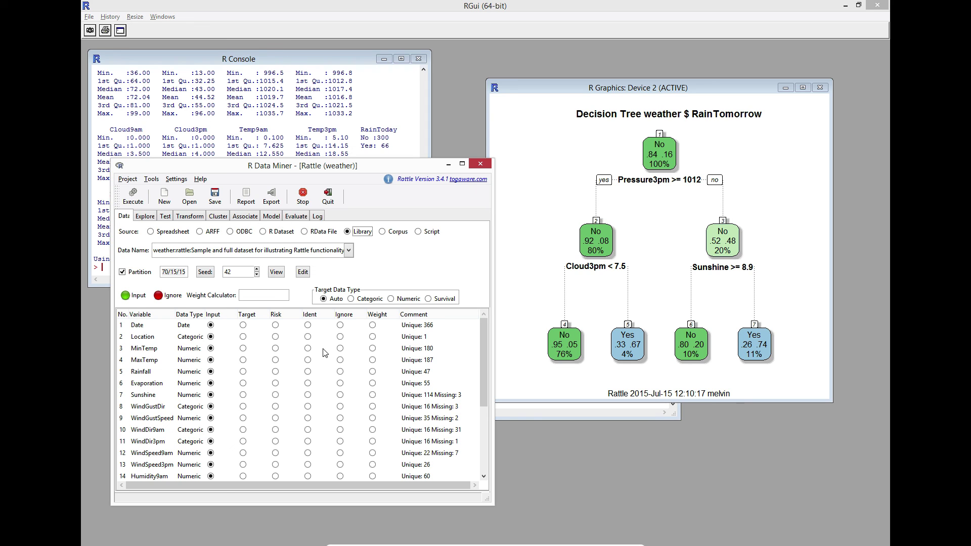
scroll(337, 411, "down", 5)
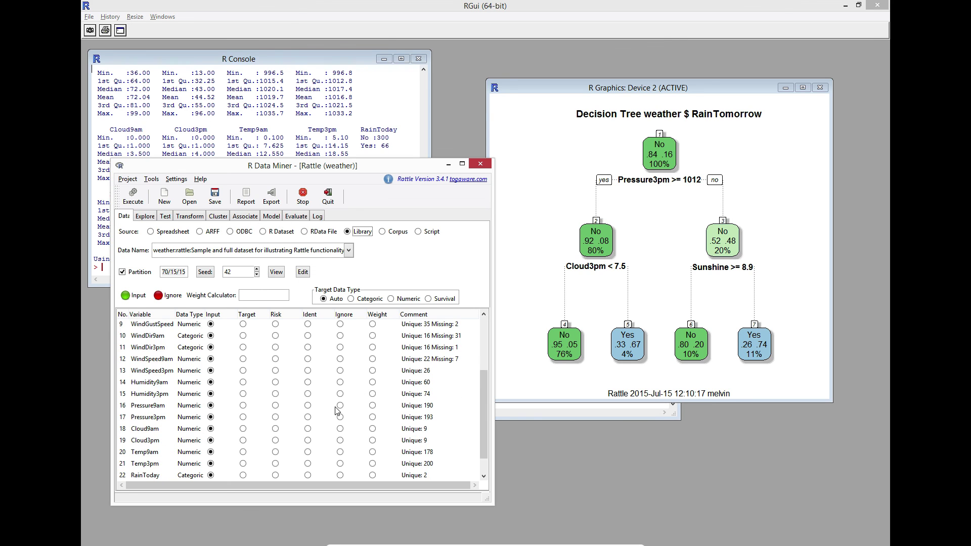
scroll(278, 380, "up", 5)
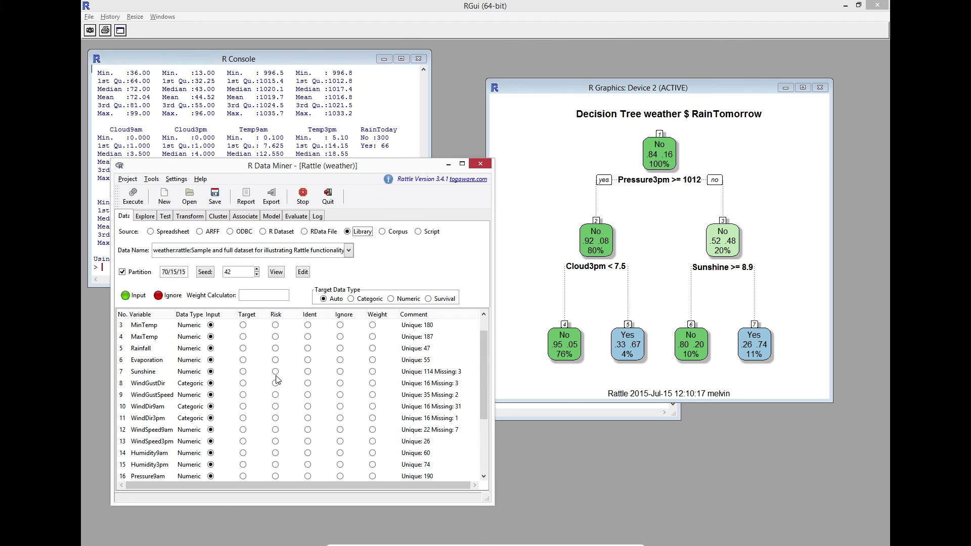